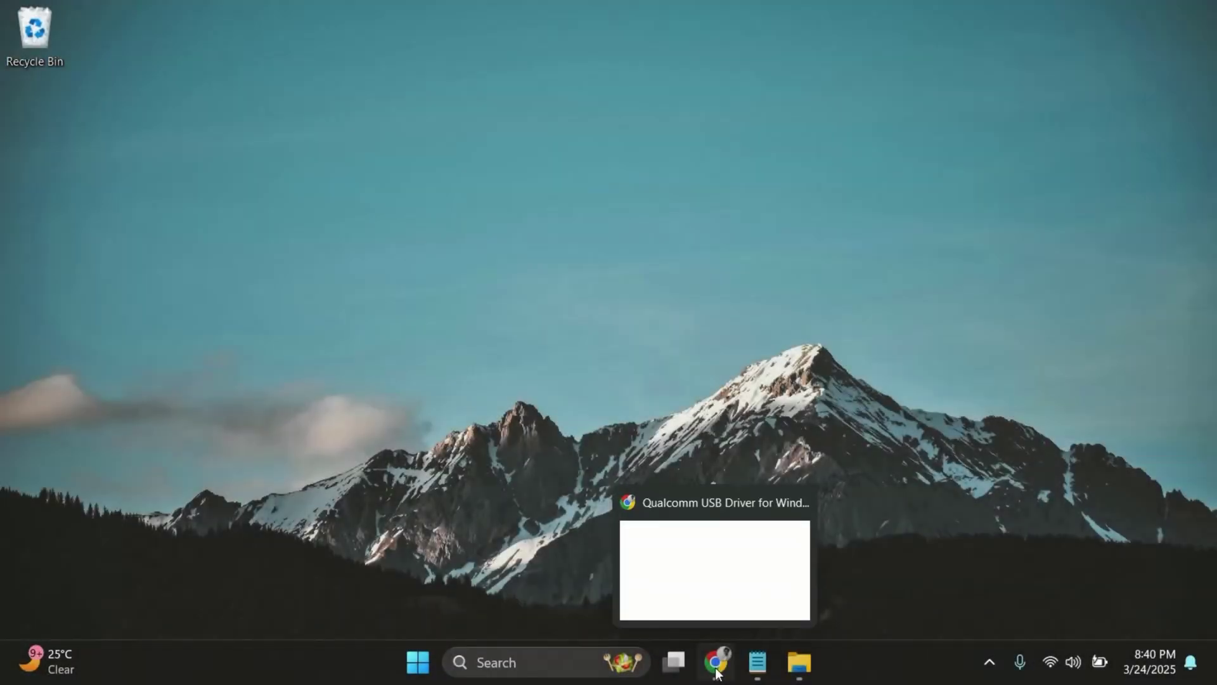
Download the Qualcomm USB Driver v1.0.10065.1 zip from qcomdriver.com.
click(716, 667)
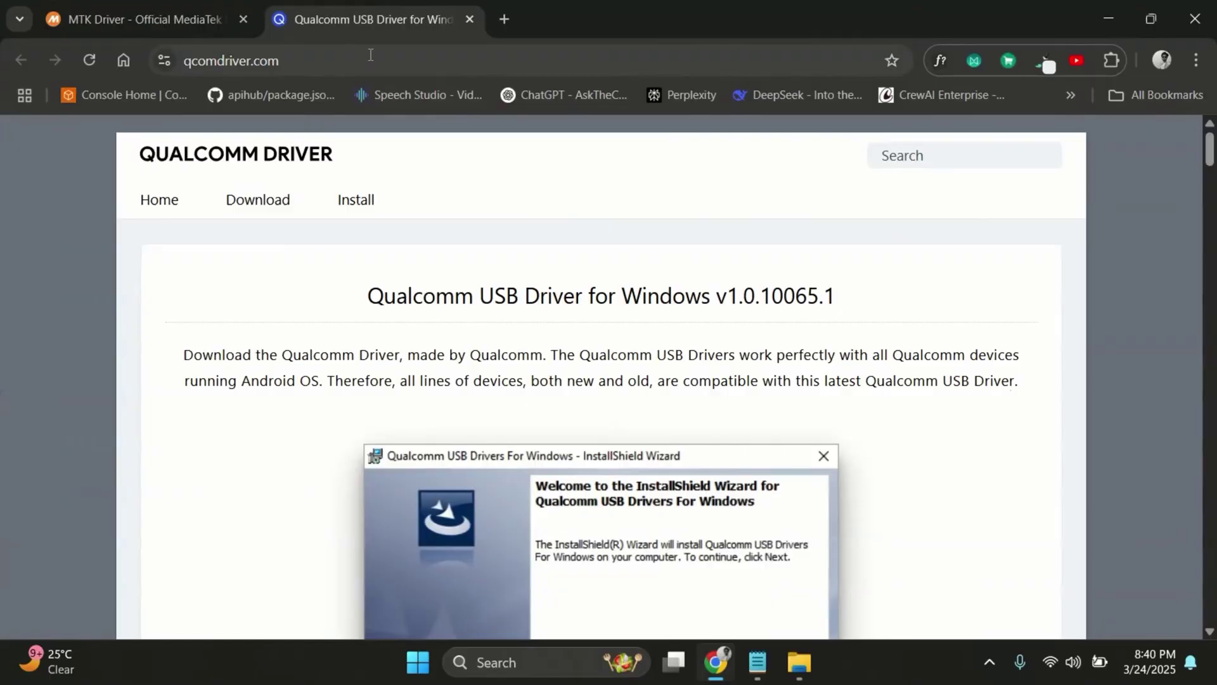
double_click(362, 55)
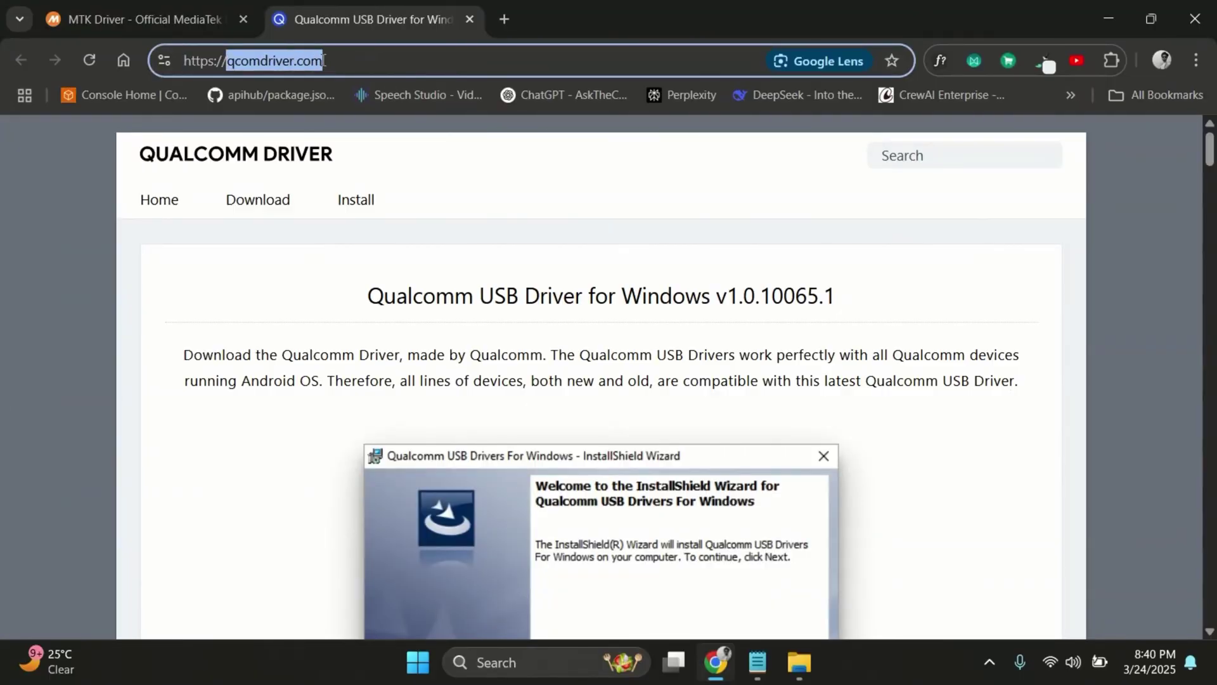
scroll(449, 315, down, 15)
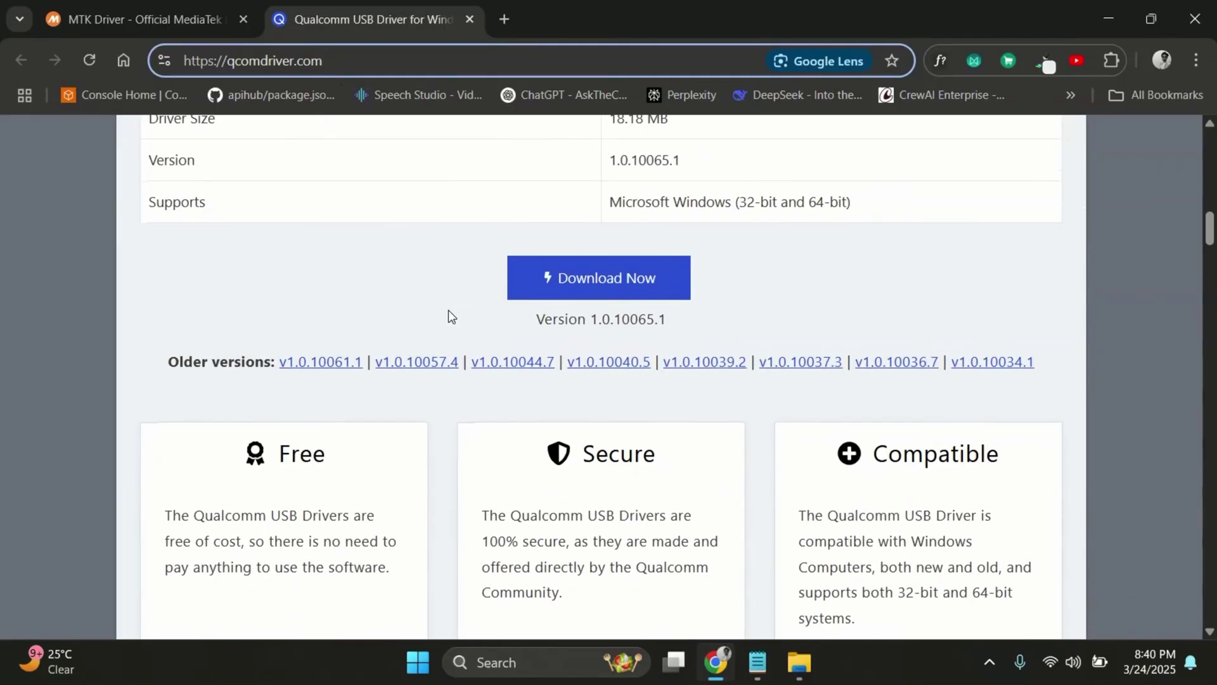
click(582, 286)
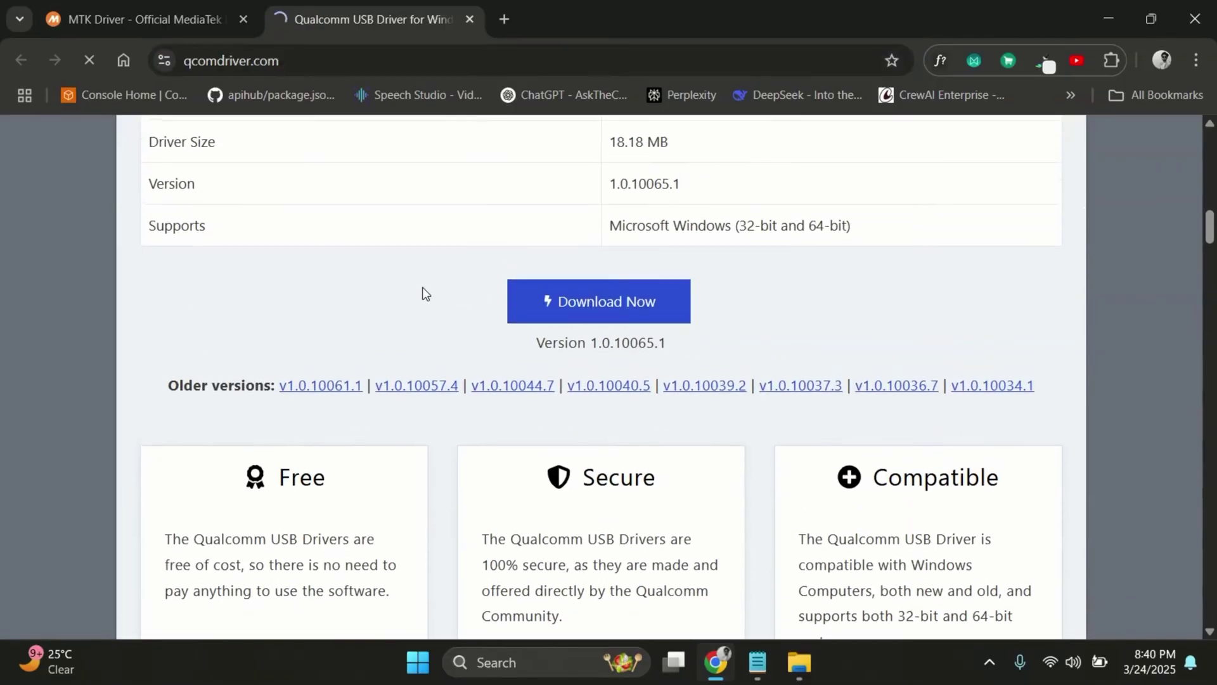
scroll(421, 291, down, 15)
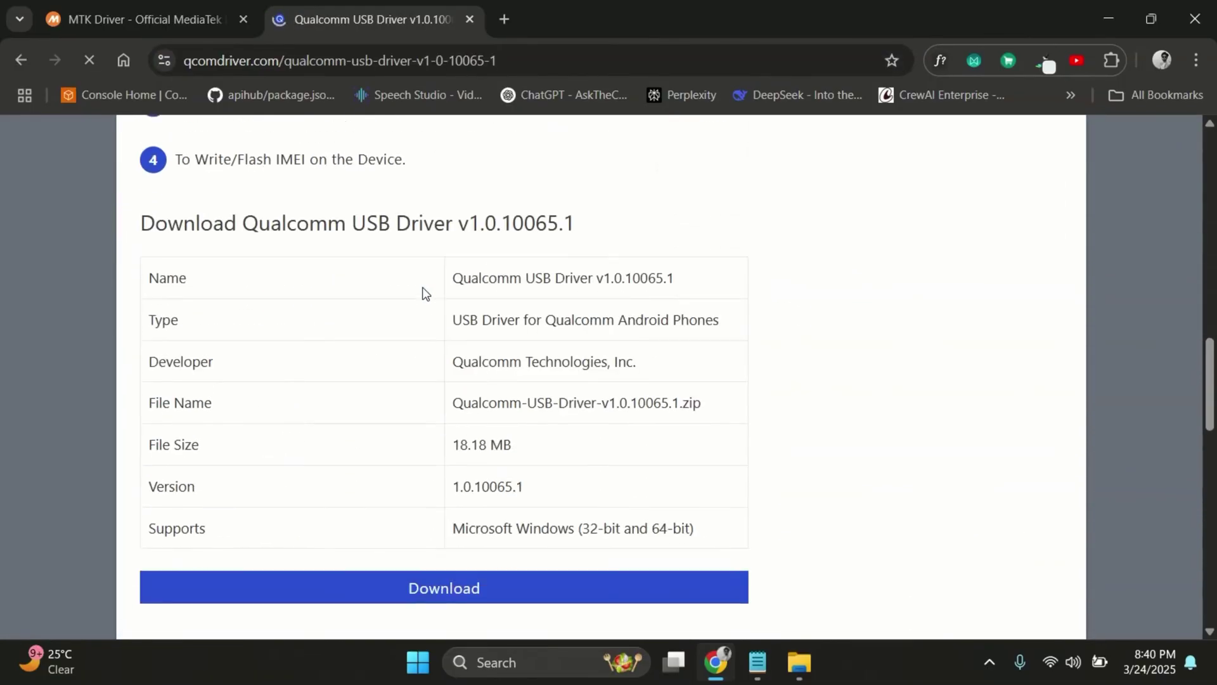
click(459, 336)
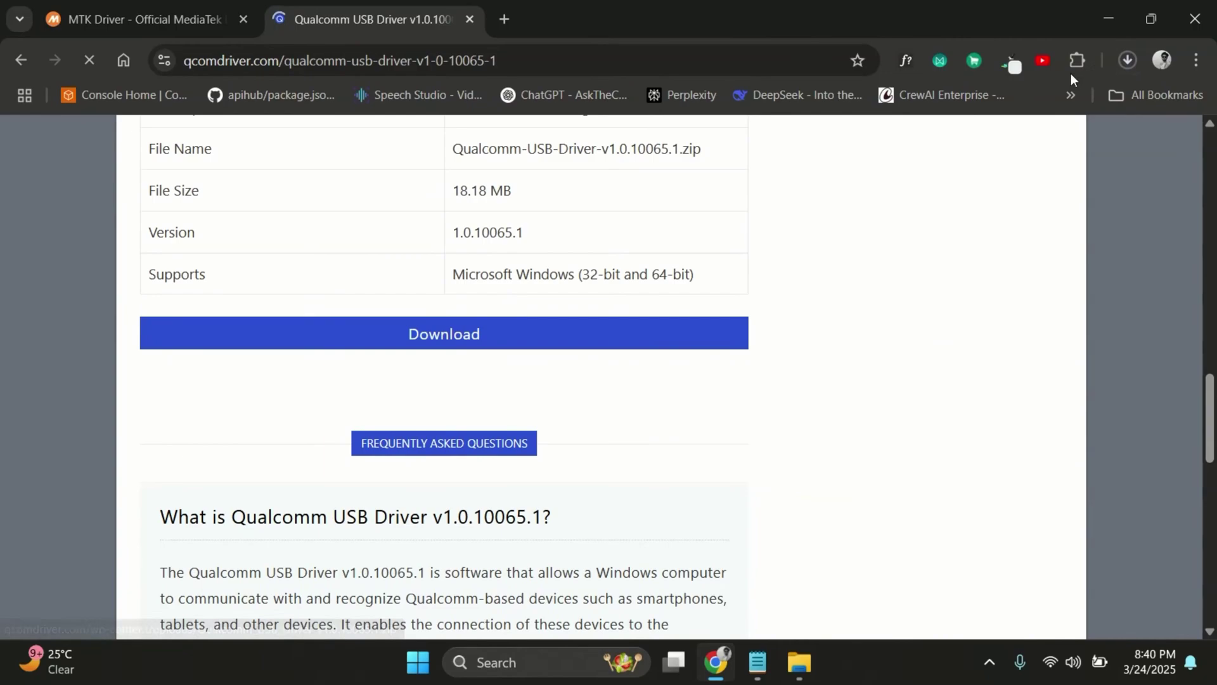
click(1132, 60)
Download MTK-Driver-v5.2307.zip from mtkdriver.com and show the full download history.
click(797, 263)
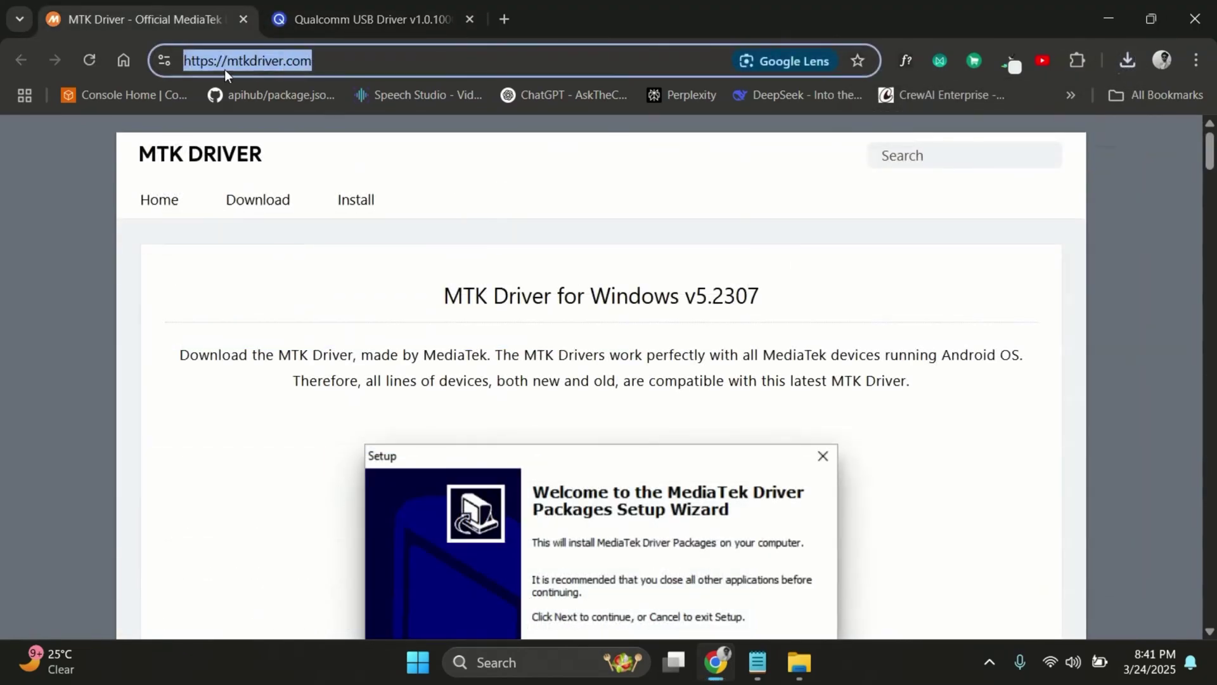
click(264, 383)
scroll(265, 383, down, 12)
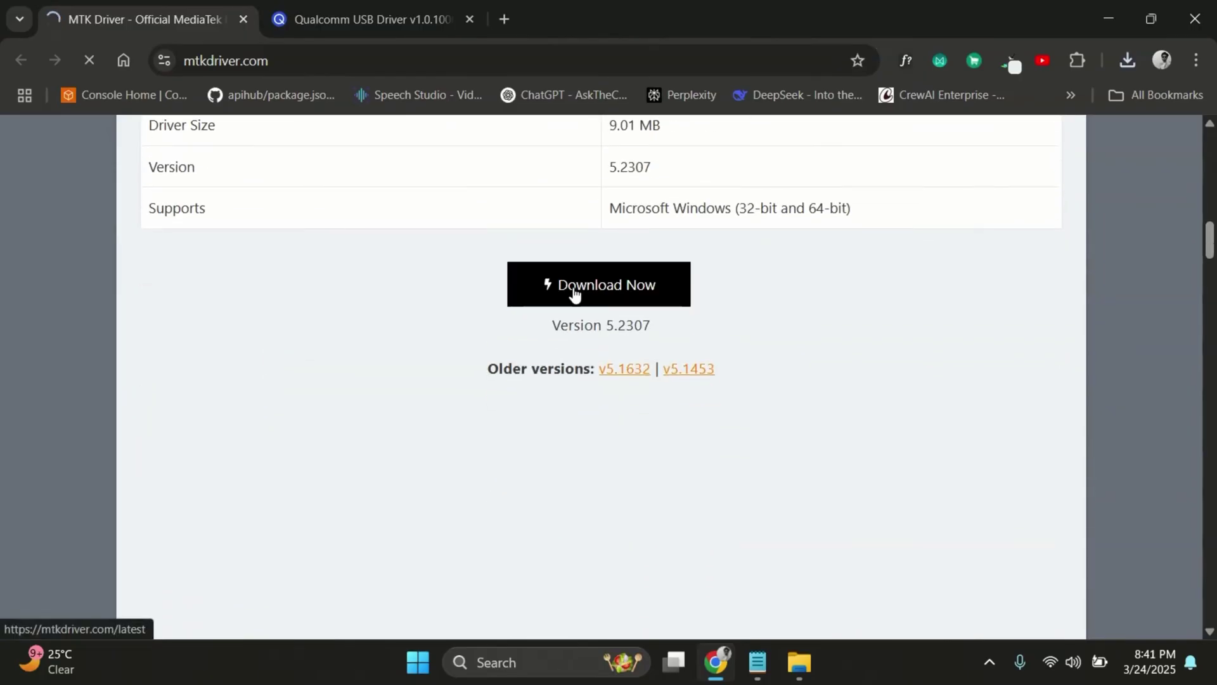
click(573, 293)
scroll(438, 318, down, 10)
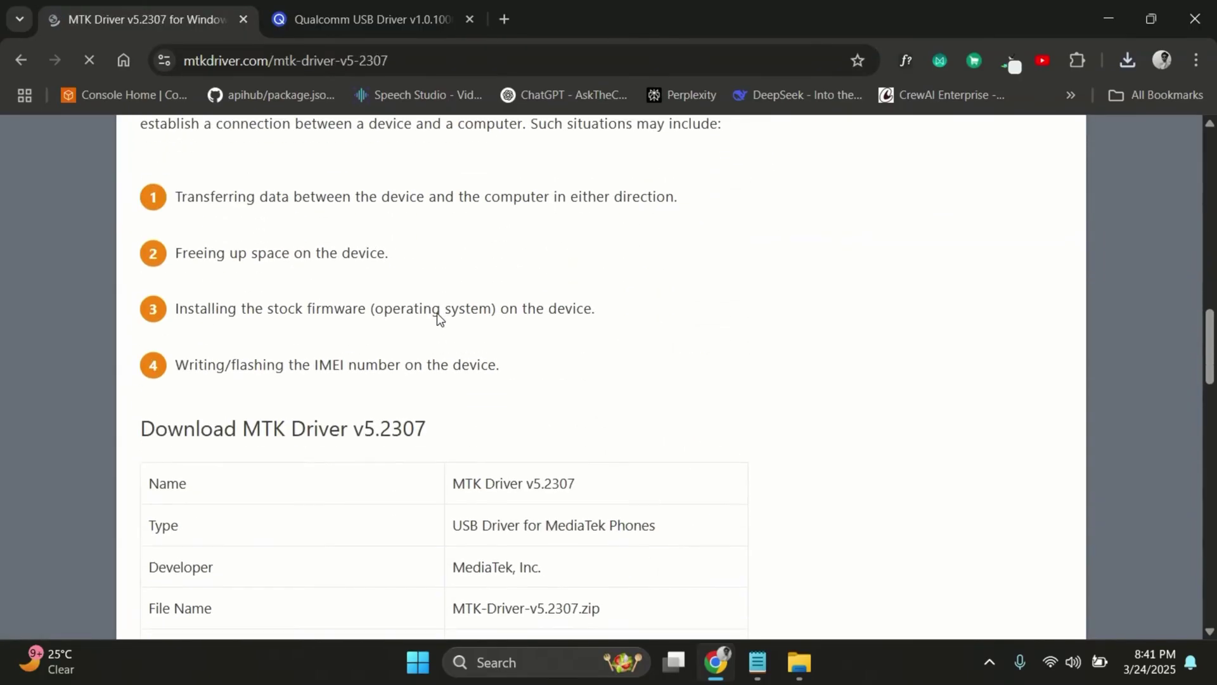
scroll(437, 318, down, 5)
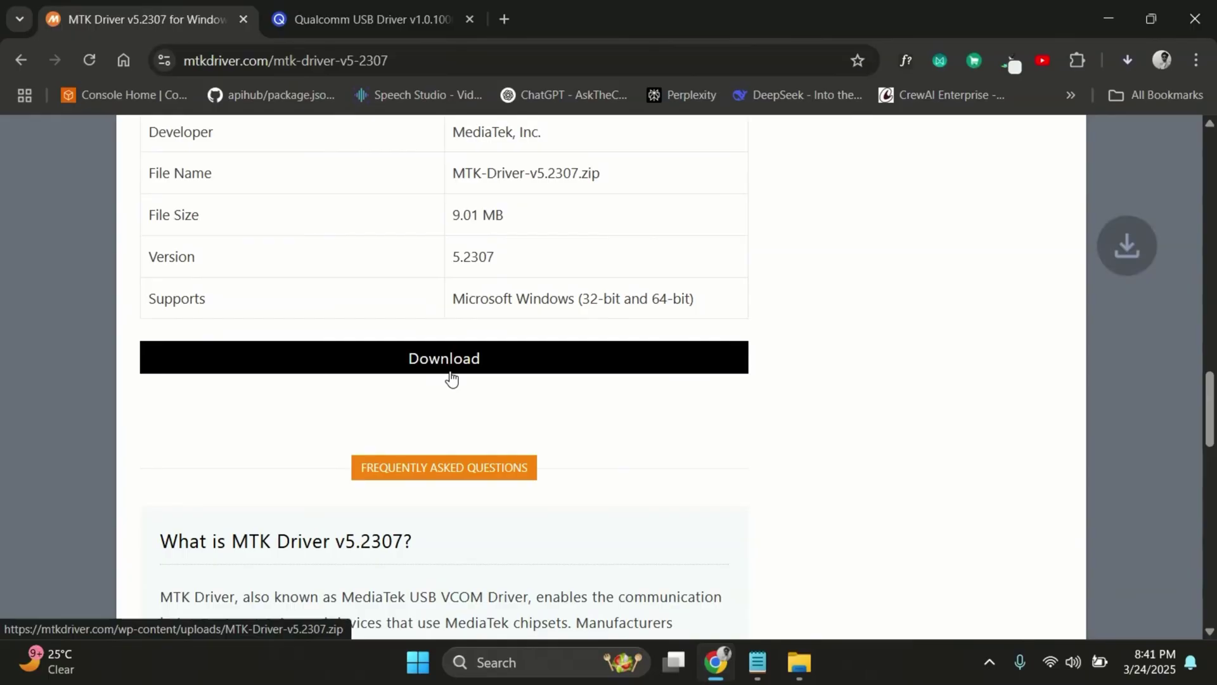
click(451, 378)
key(ctrl+j)
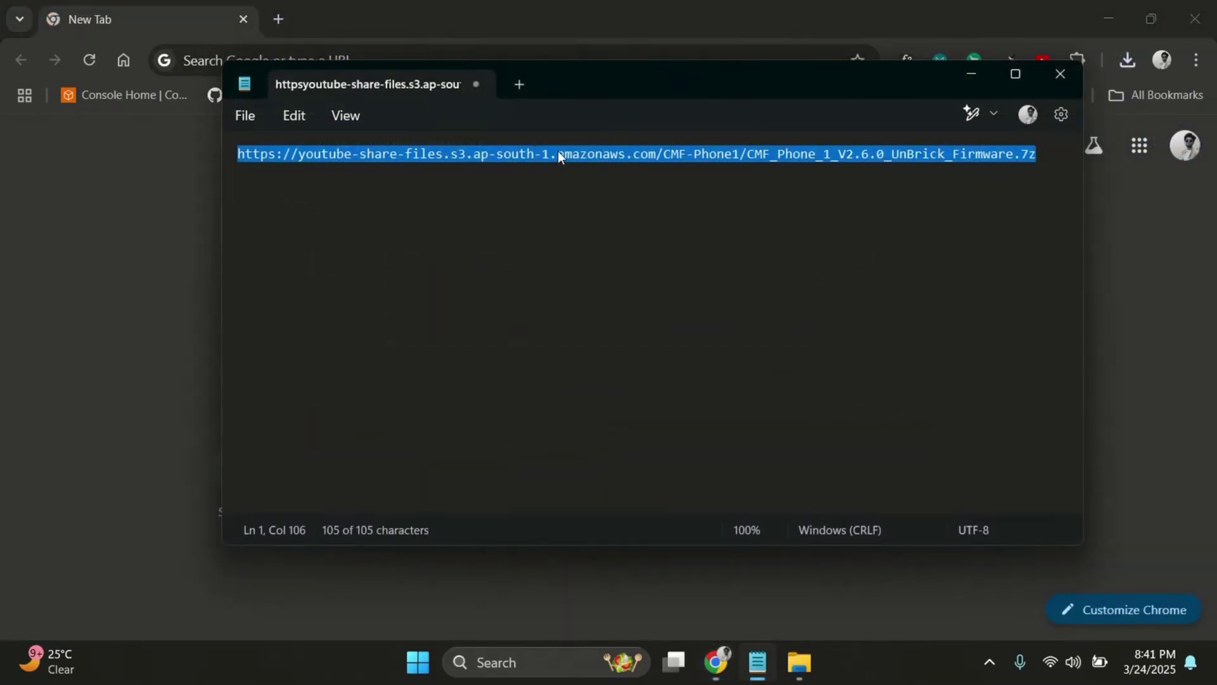
Open the copied CMF_Phone_1_V2.6.0_UnBrick_Firmware.7z link in Chrome and watch the 4.5 GB download.
right_click(573, 151)
click(655, 246)
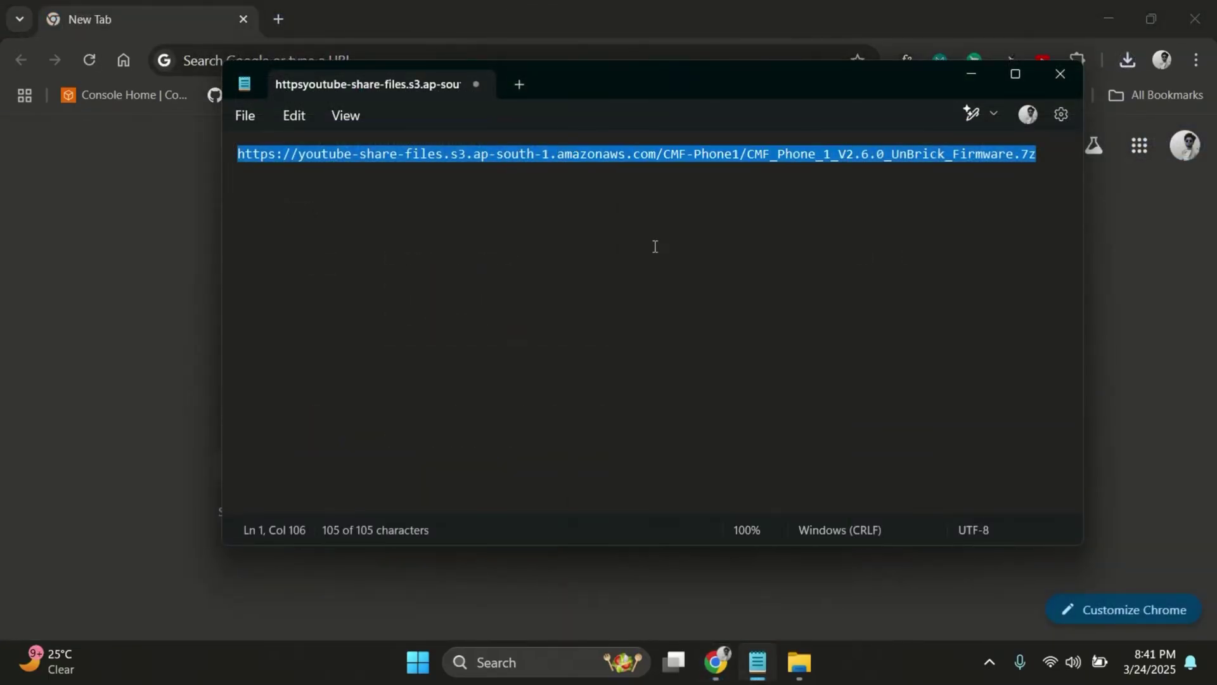
click(982, 72)
click(581, 48)
key(ctrl+v)
key(ctrl+a)
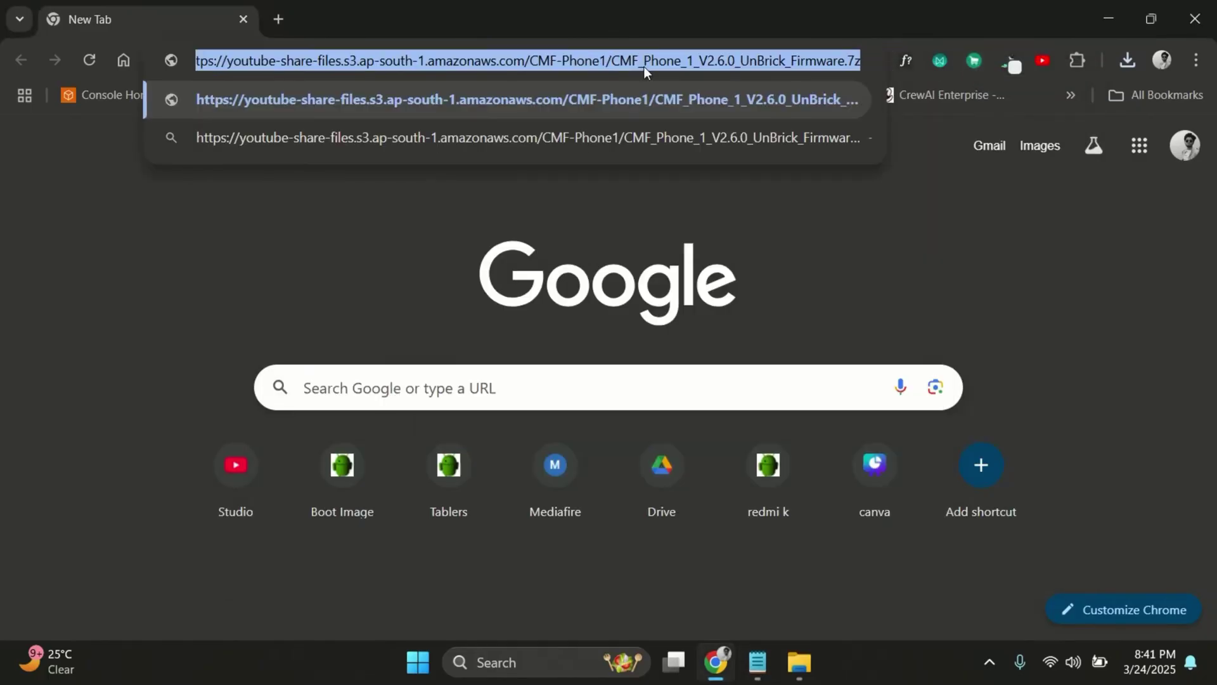
key(Return)
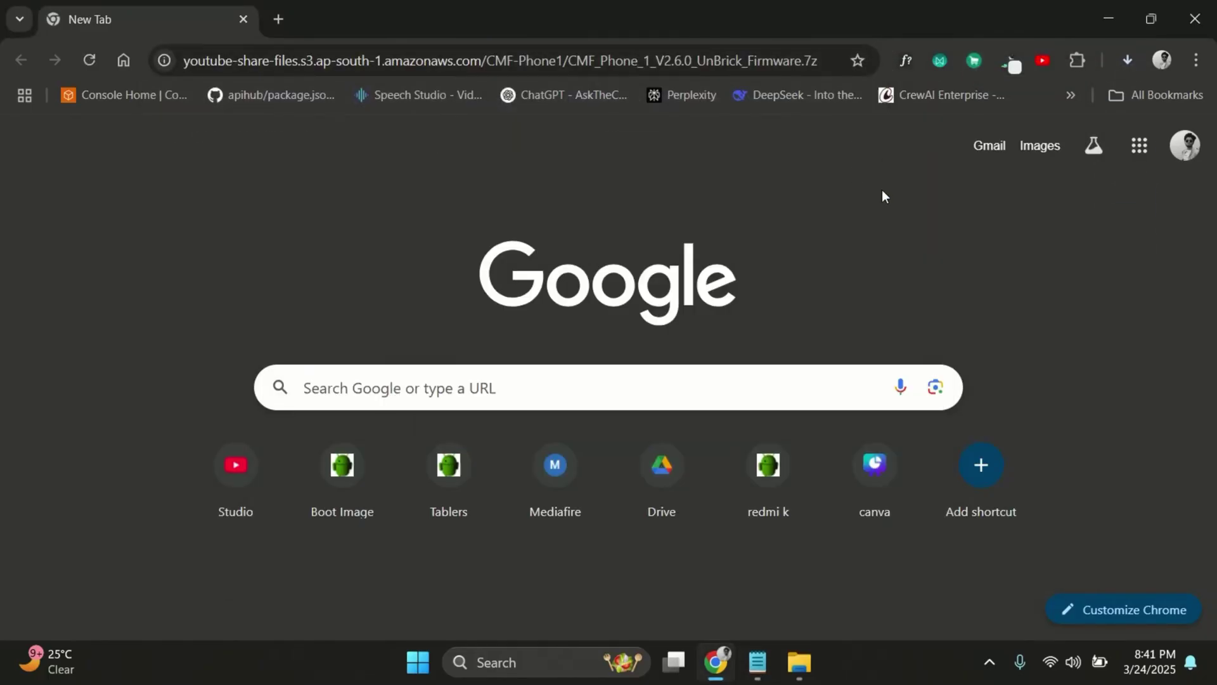
key(ctrl+j)
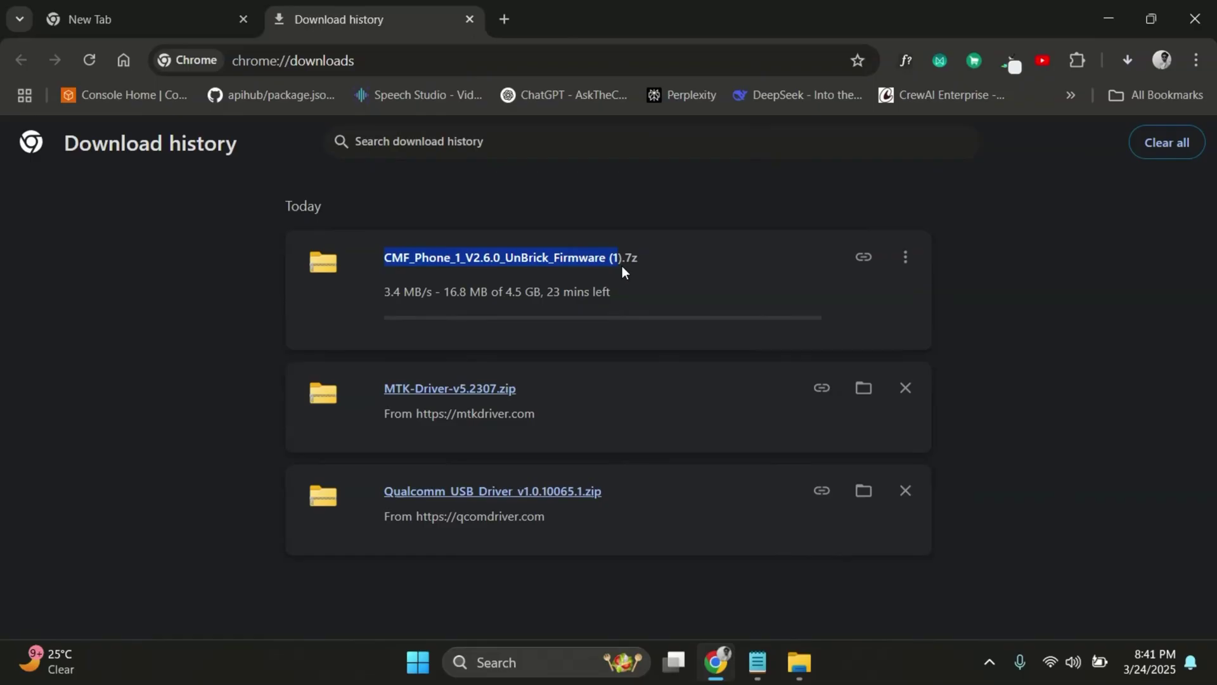
Extract the firmware .7z, the MTK-Driver zip and the Qualcomm driver zip into their own folders.
right_click(424, 257)
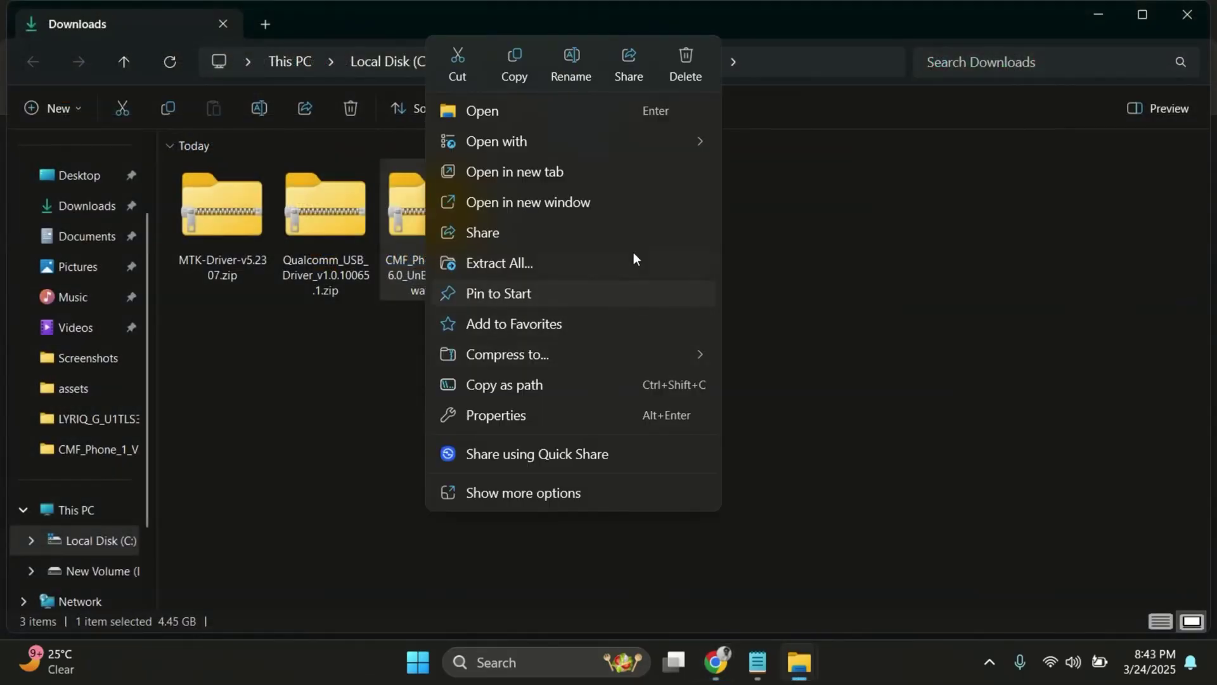
click(583, 516)
right_click(425, 257)
mouse_move(614, 290)
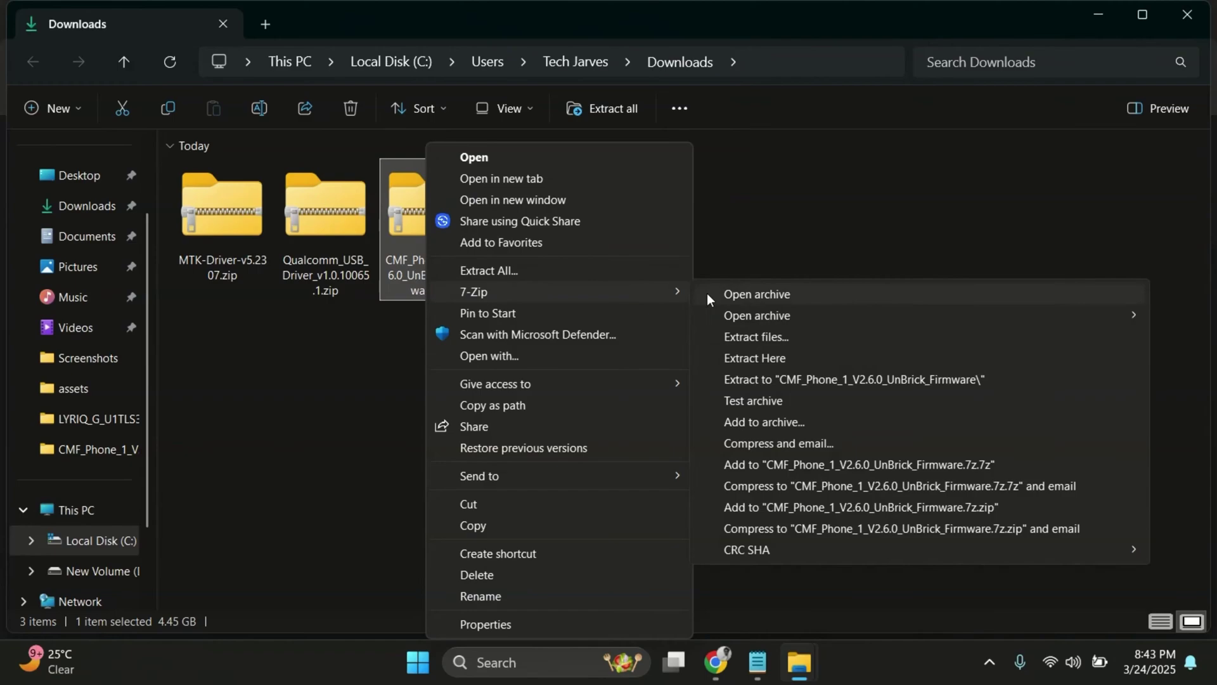
click(842, 379)
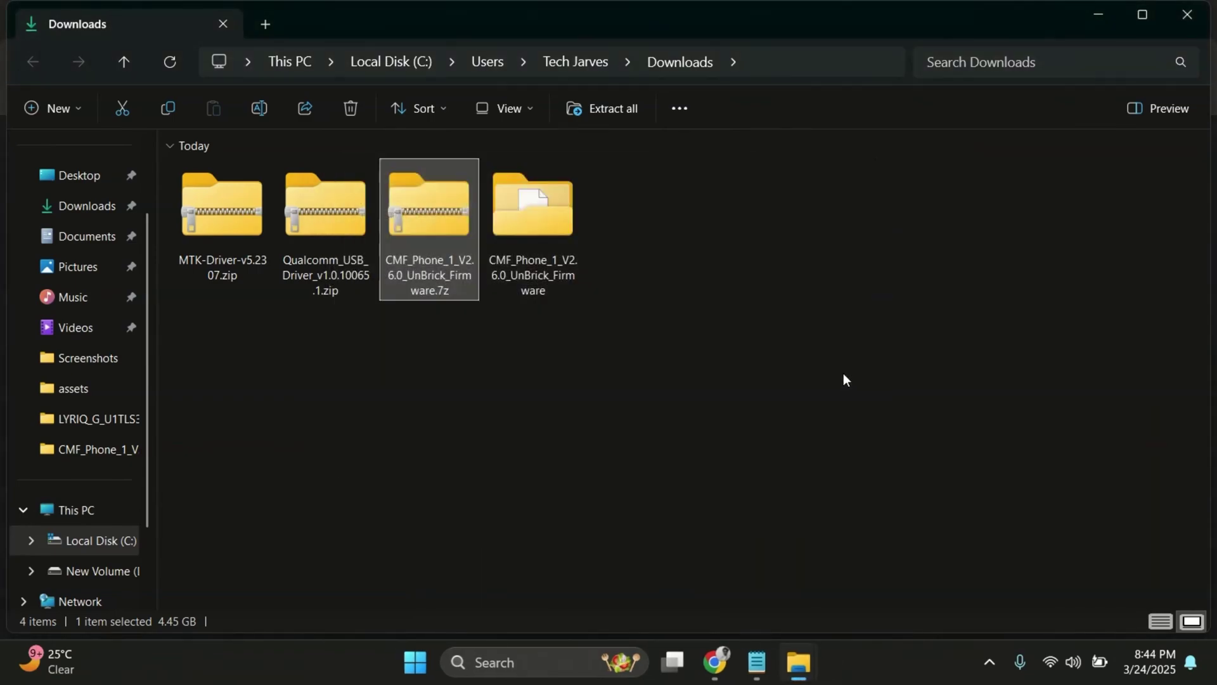
right_click(212, 273)
click(291, 272)
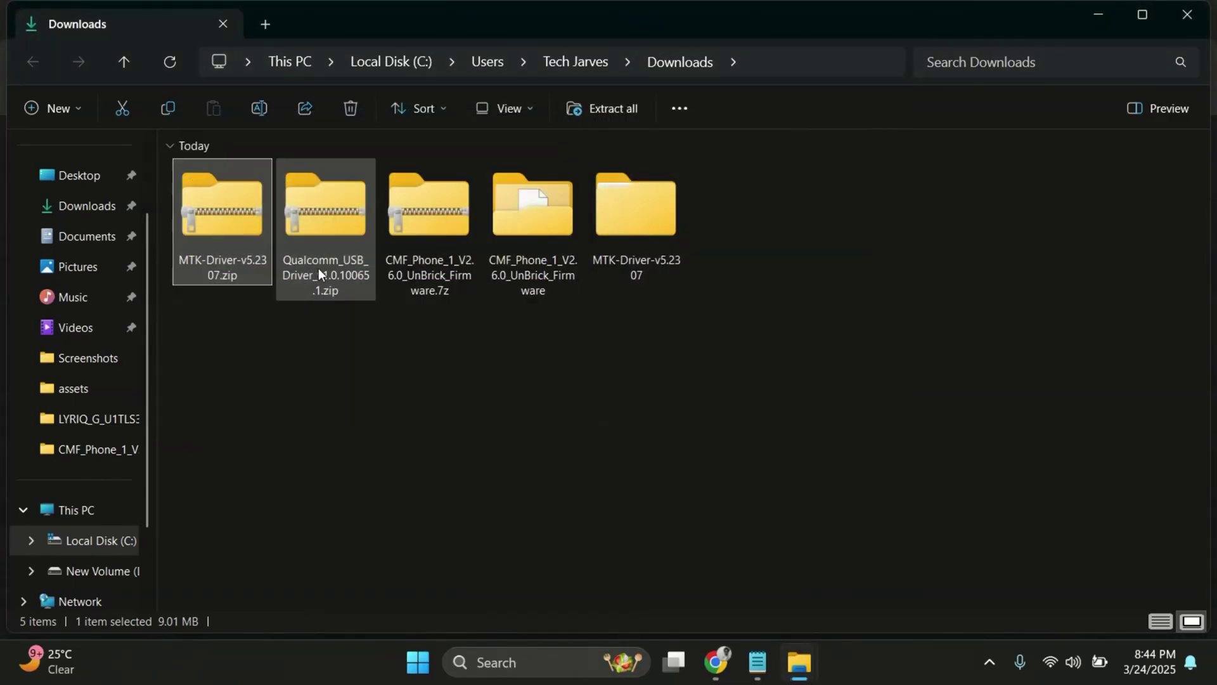
right_click(314, 275)
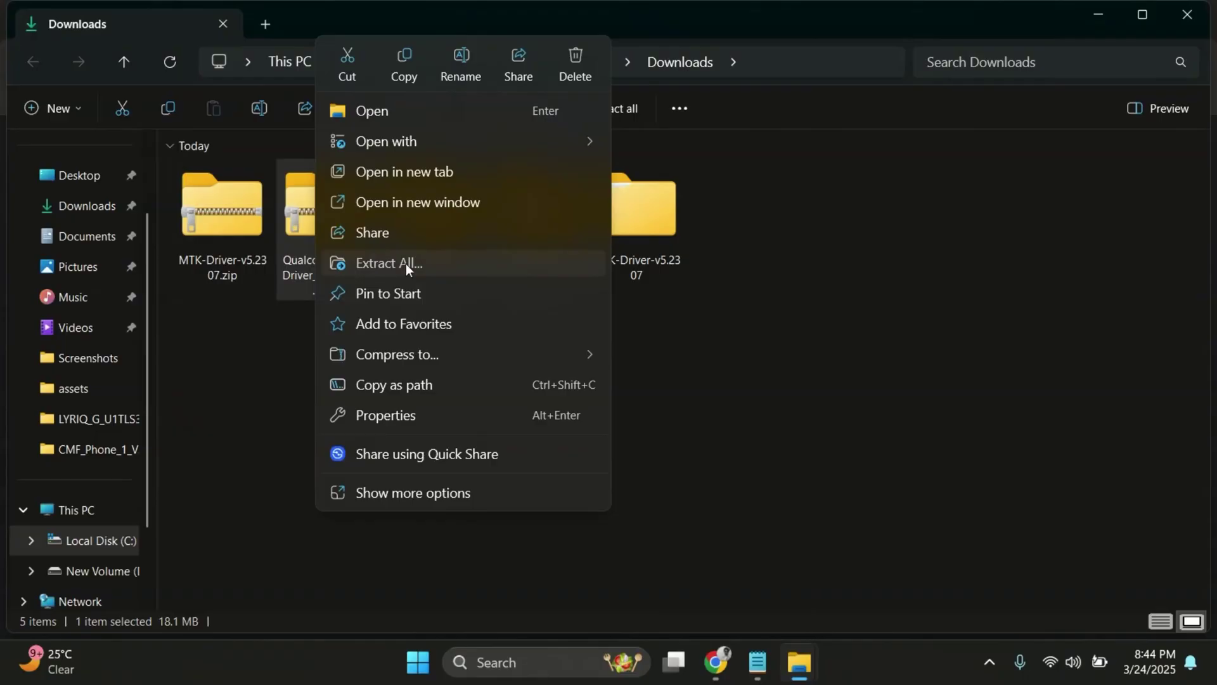
click(406, 263)
key(Return)
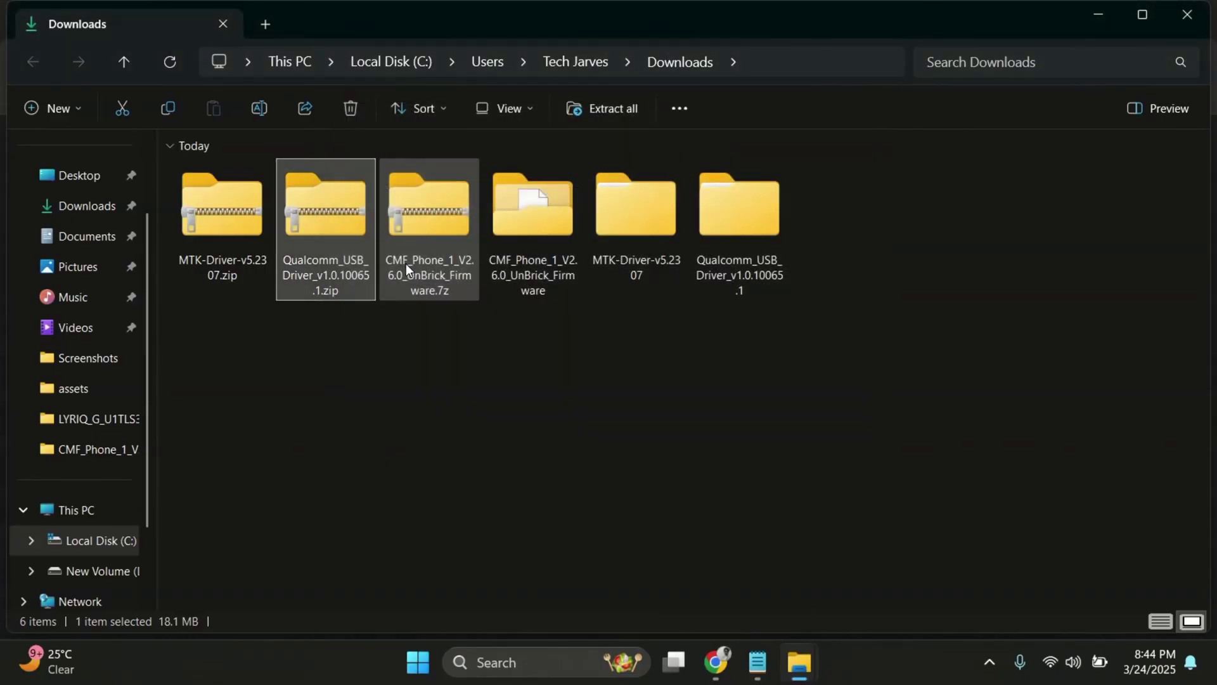
Delete both driver zips and the firmware .7z, then open the MTK-Driver-v5.2307 folder.
click(314, 338)
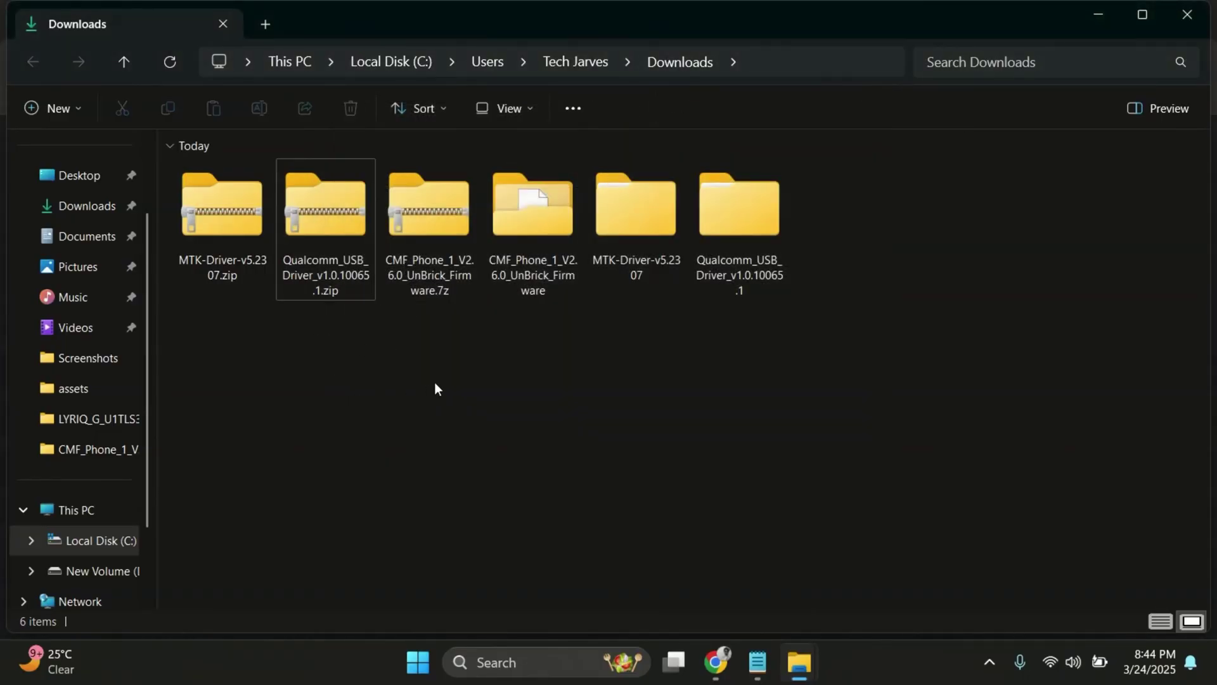
drag(374, 381, 191, 272)
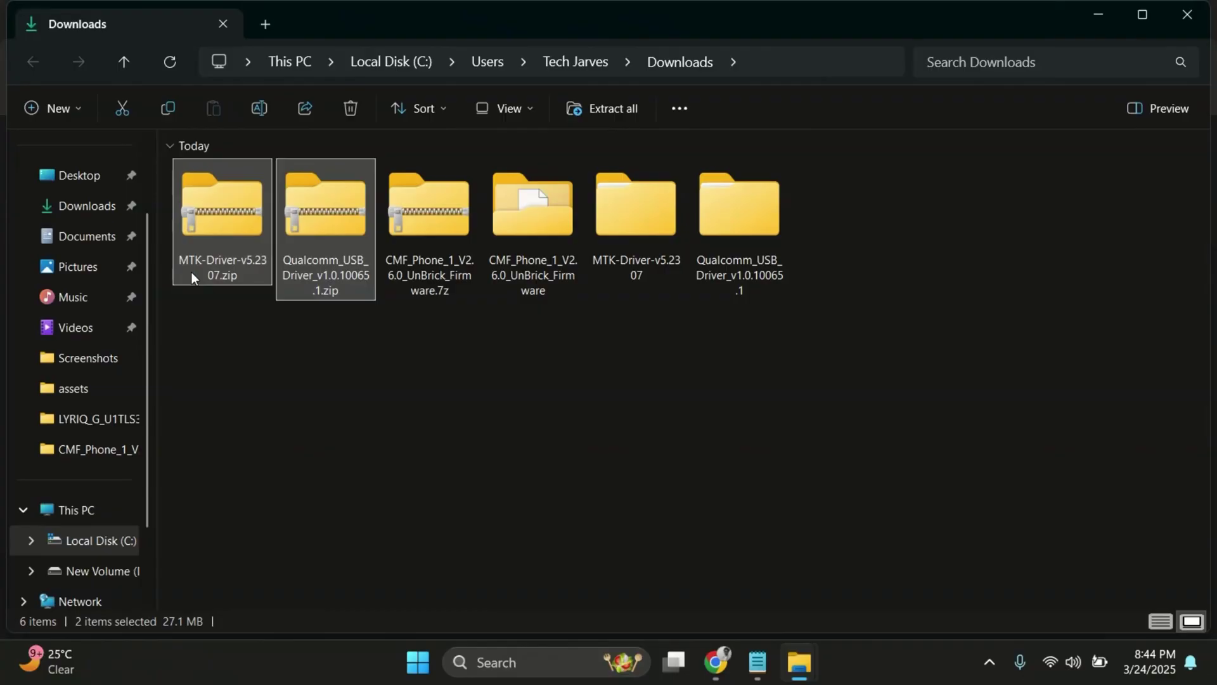
key(Delete)
click(201, 210)
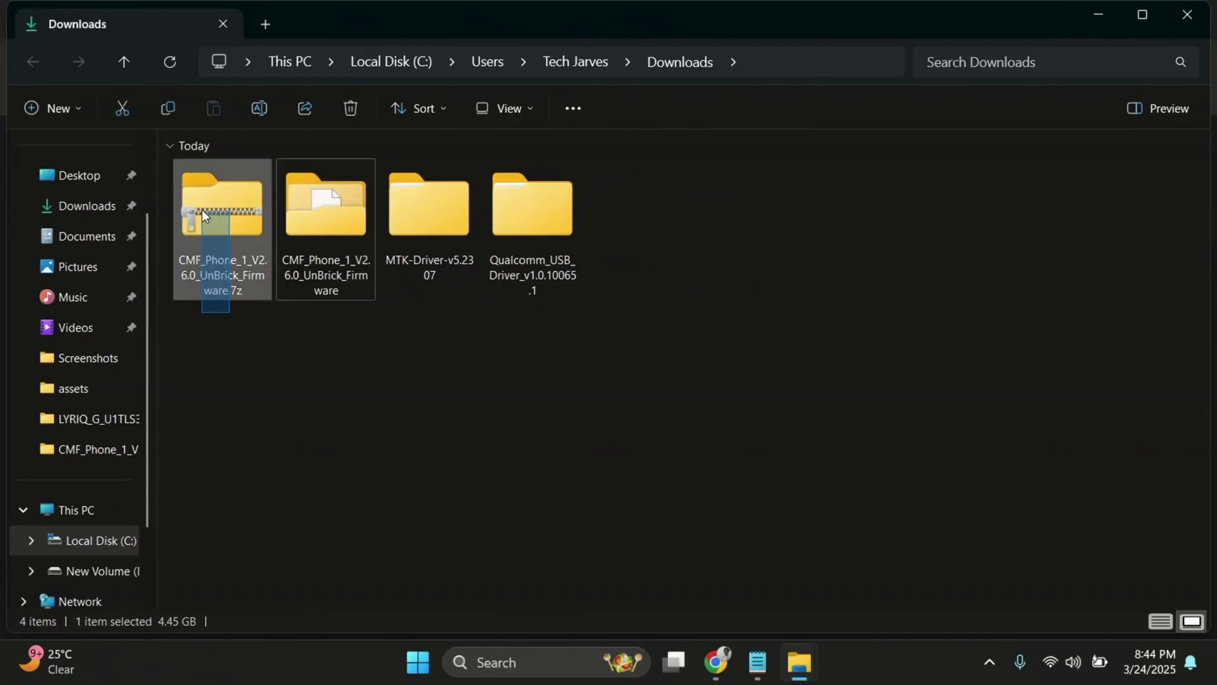
key(Delete)
drag(476, 370, 172, 211)
click(463, 426)
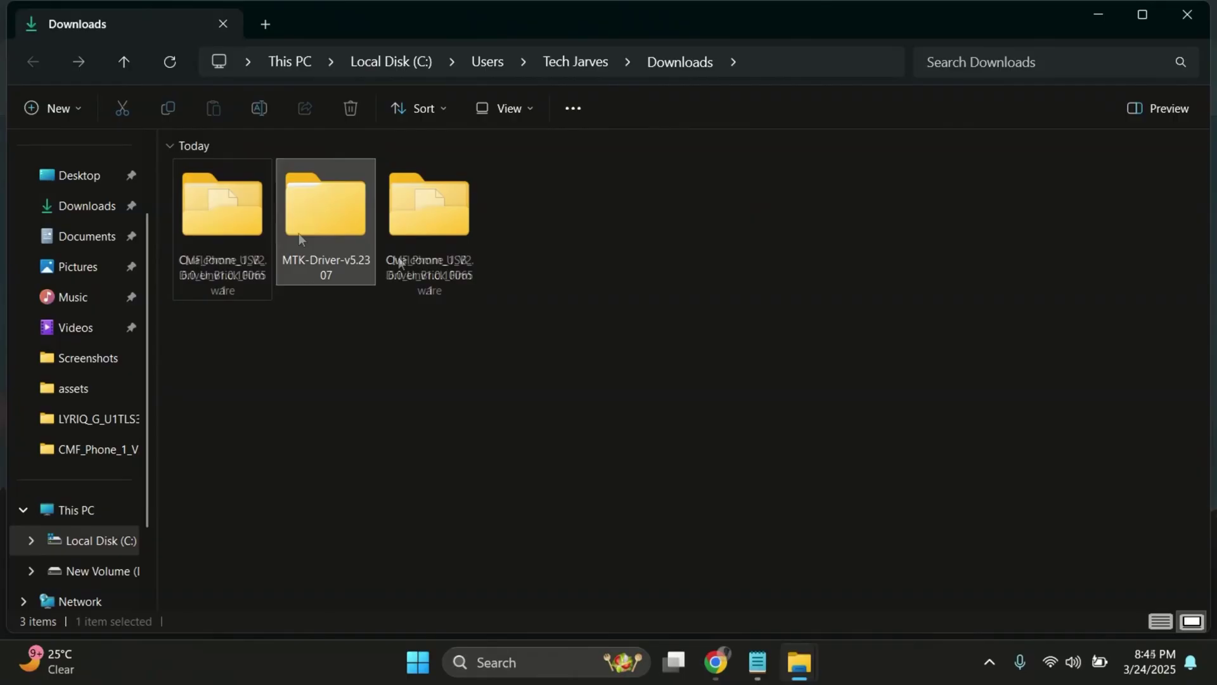
double_click(317, 236)
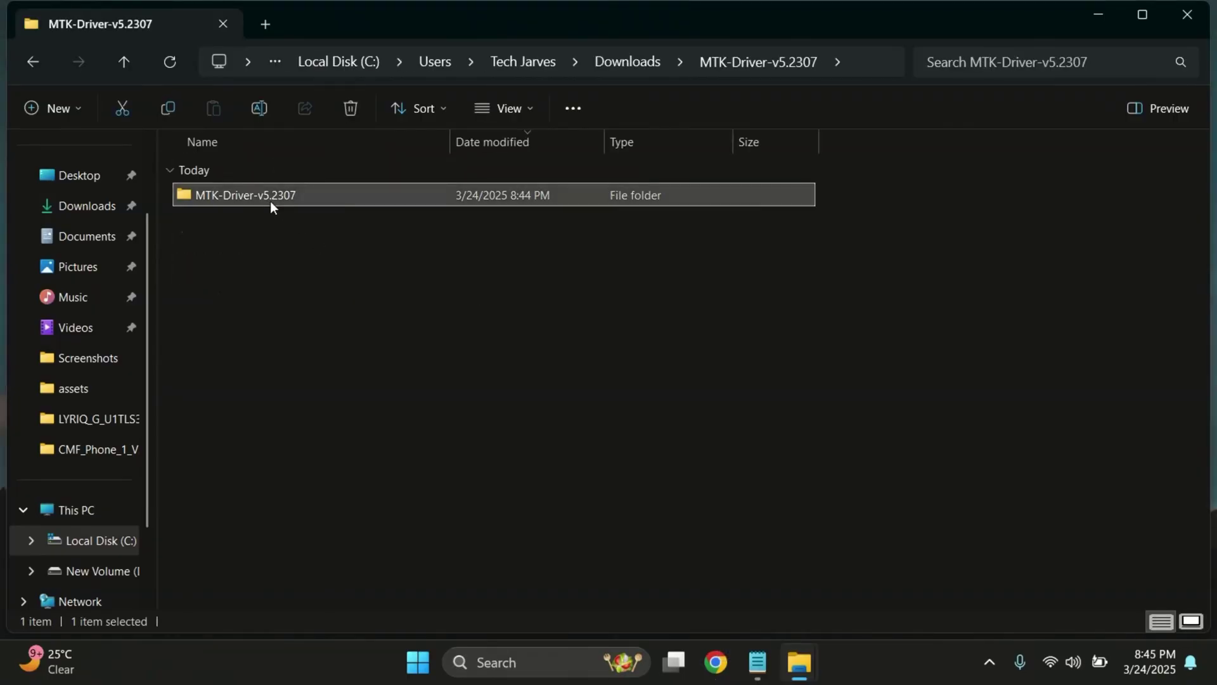
Run MTK Driver Setup.exe as administrator and agree to remove the original USB driver first.
double_click(272, 197)
click(294, 196)
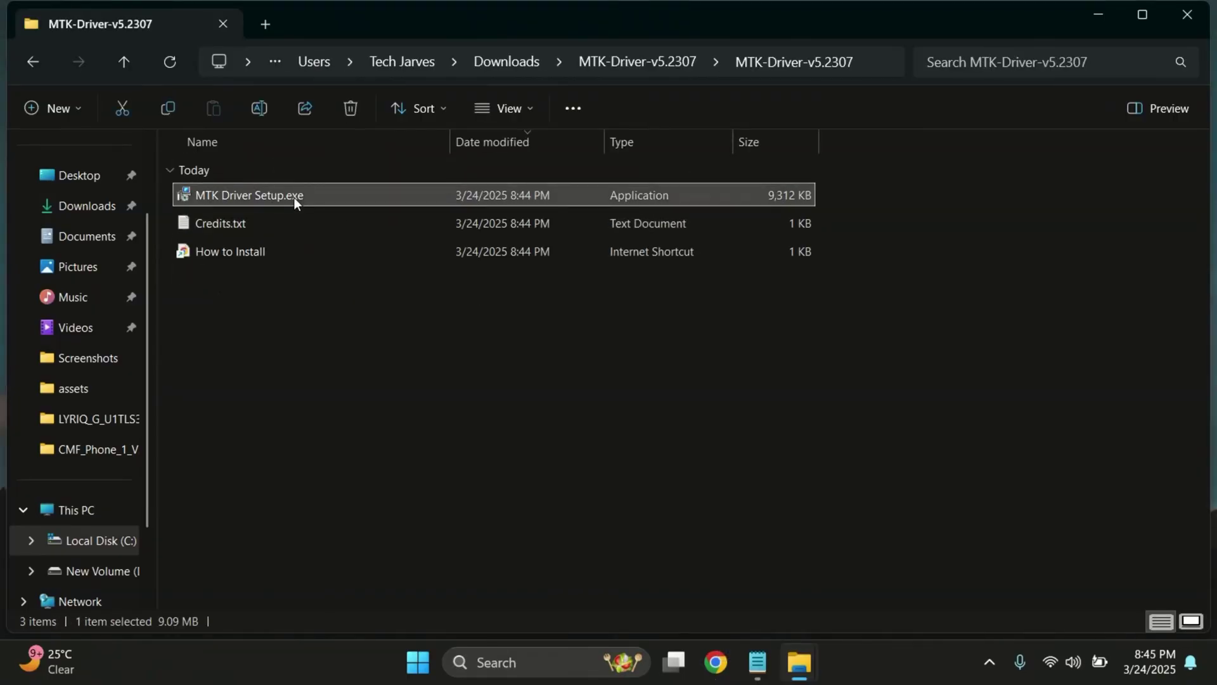
right_click(309, 197)
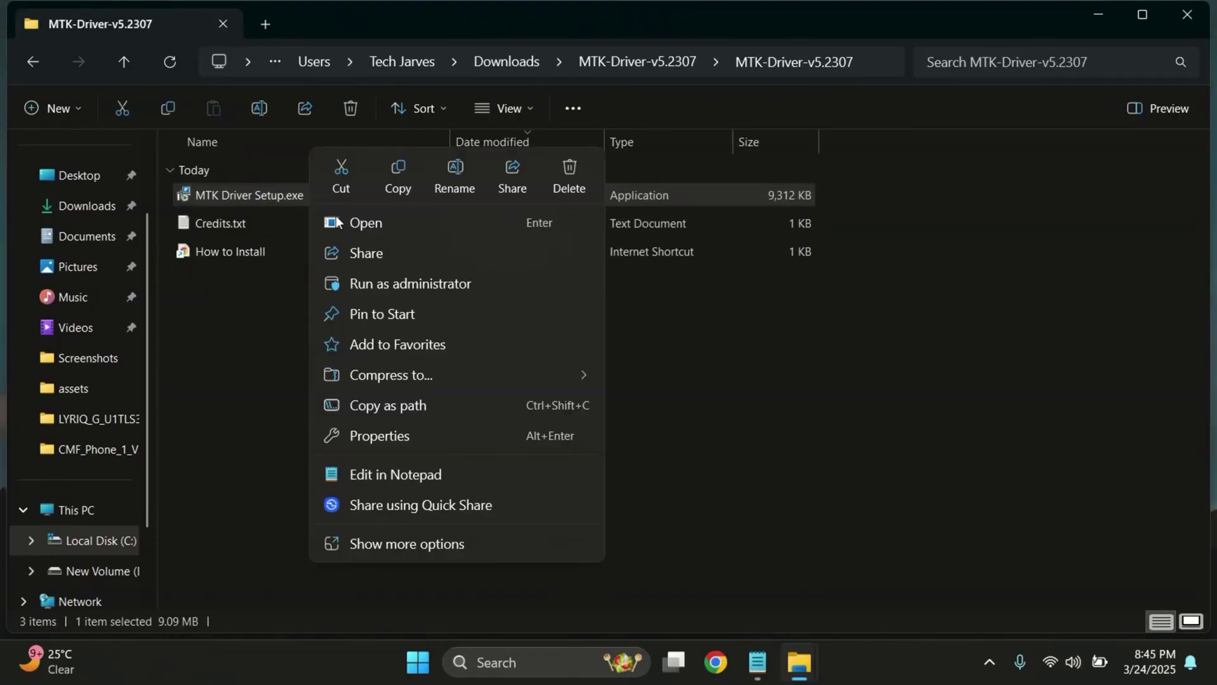
click(408, 285)
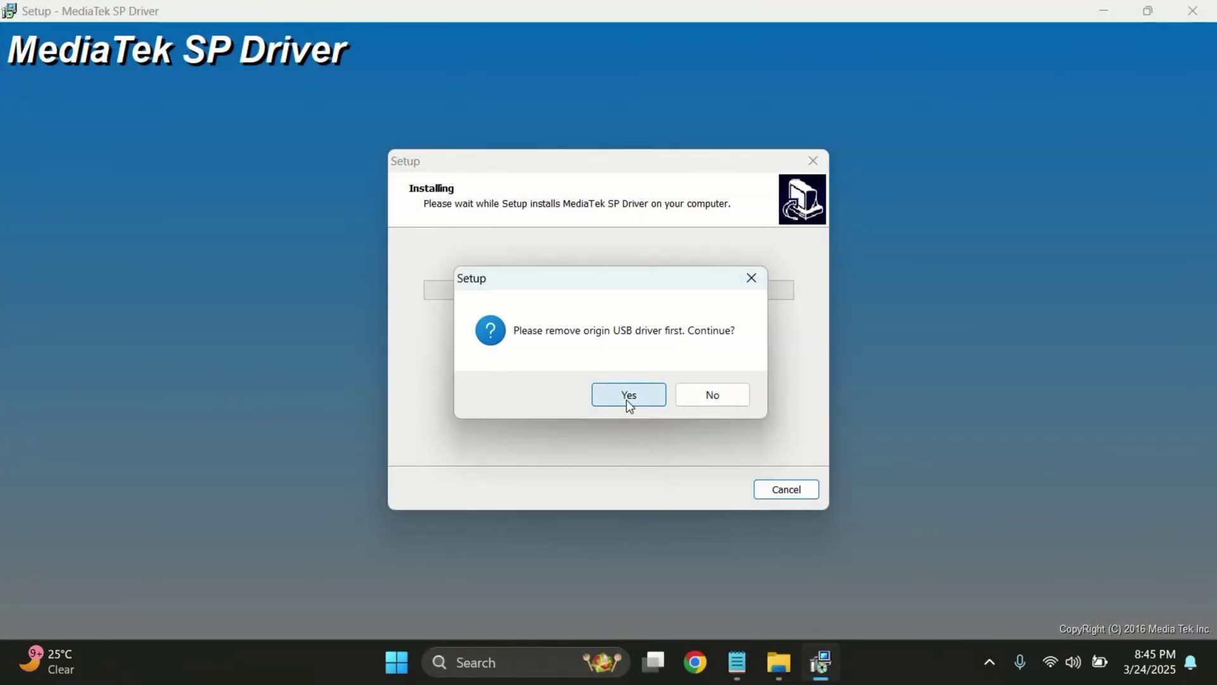
click(626, 399)
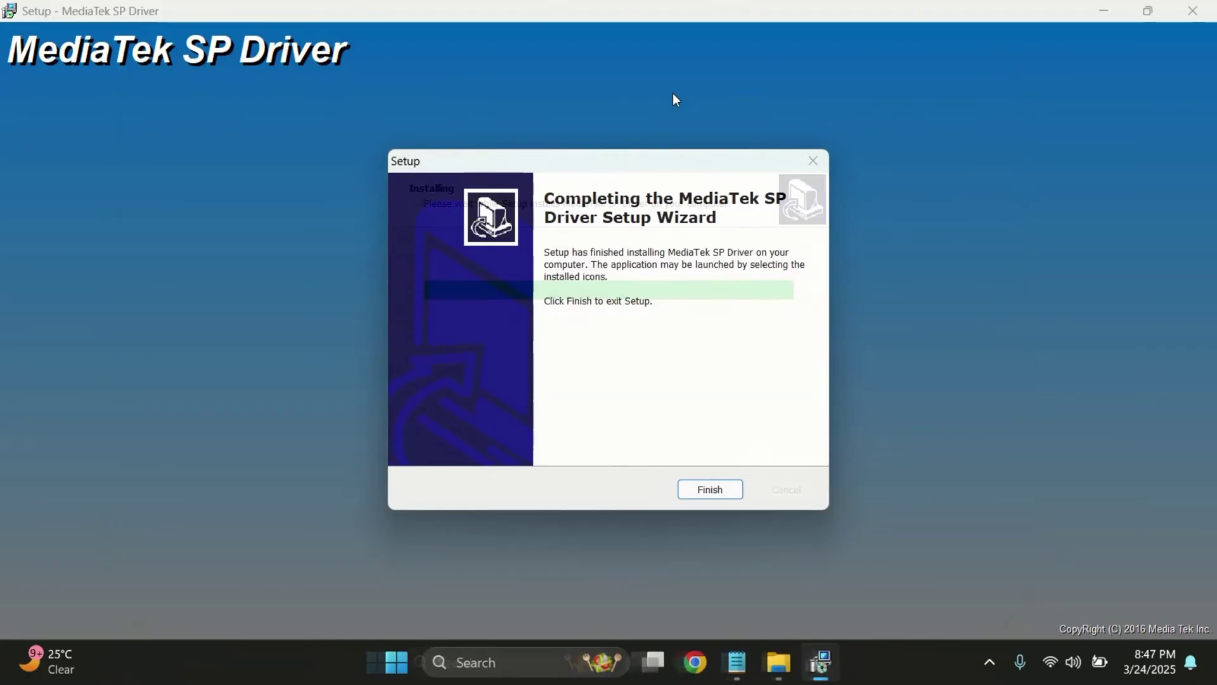
Finish the driver setup and delete the Qualcomm and MTK driver folders from Downloads.
click(709, 490)
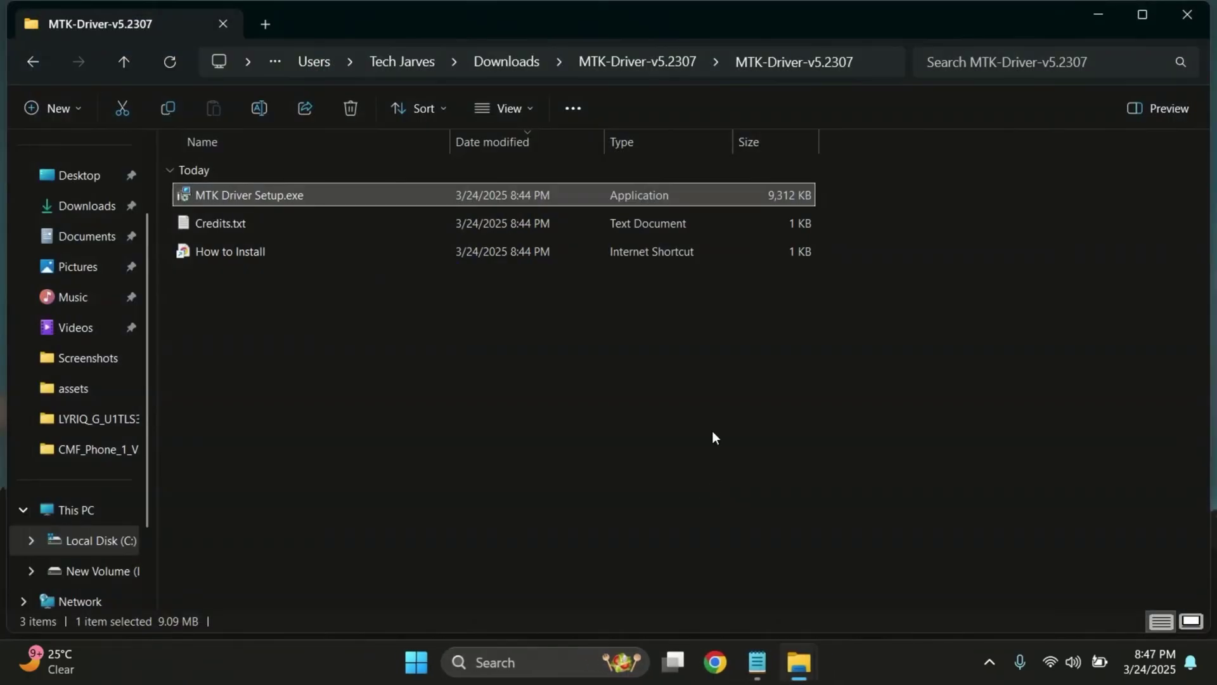
click(508, 345)
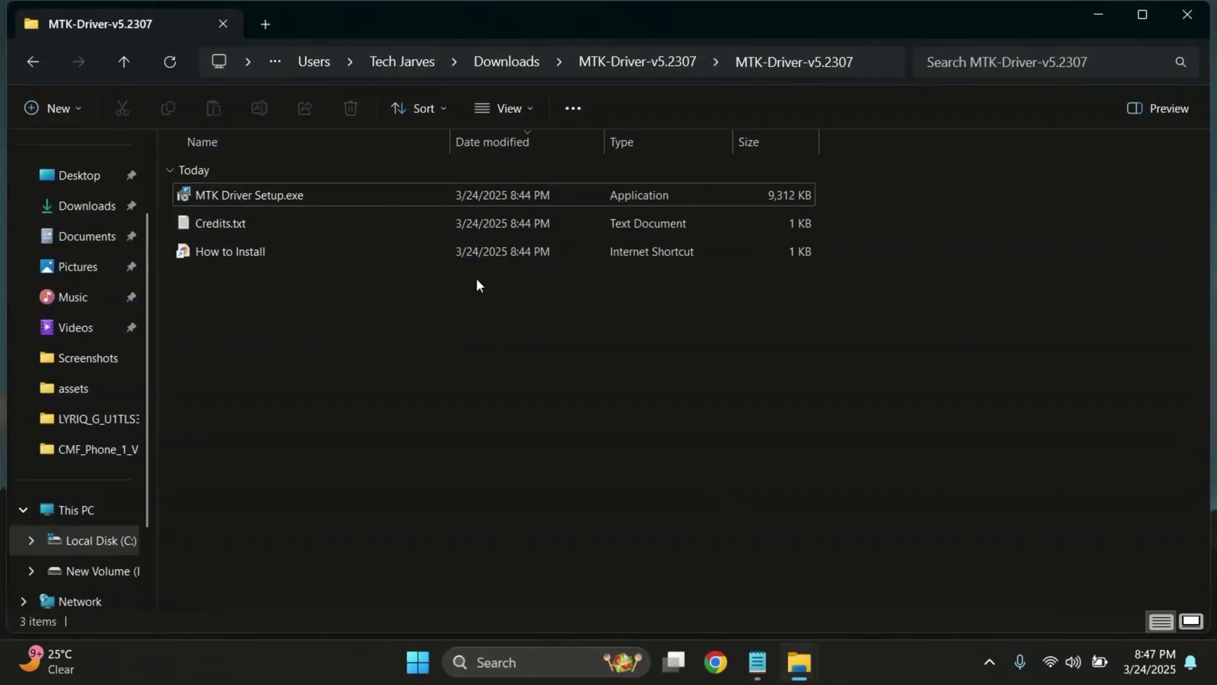
click(25, 62)
click(32, 63)
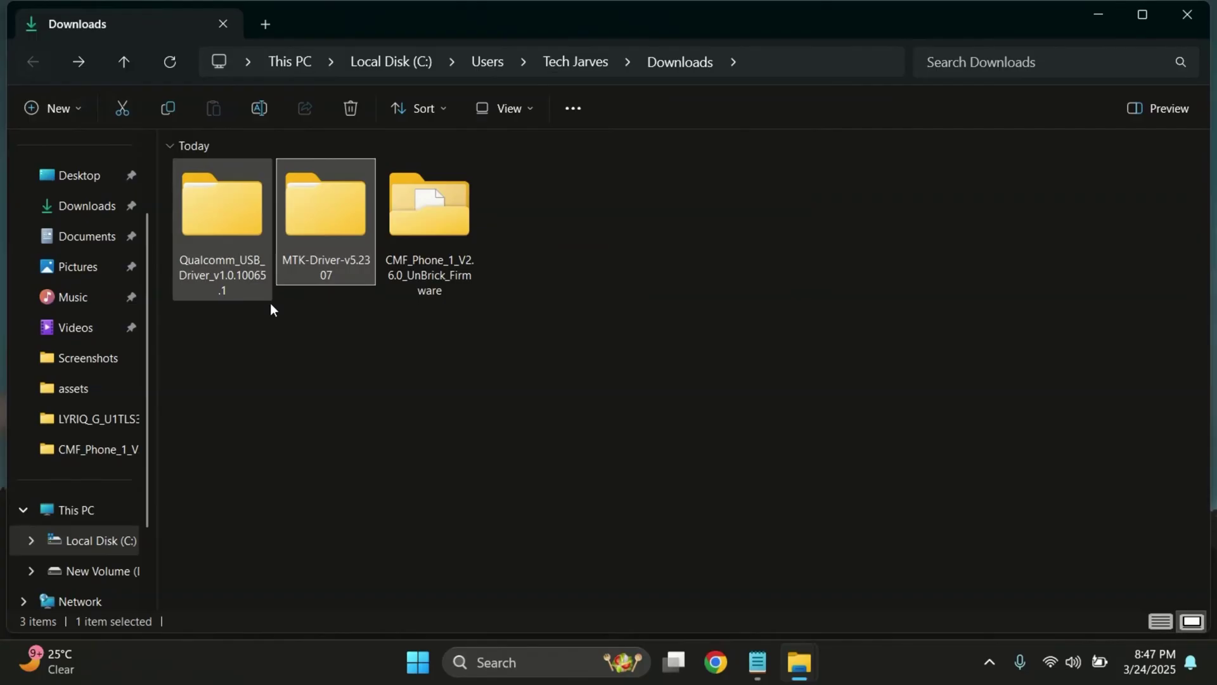
drag(226, 330, 308, 245)
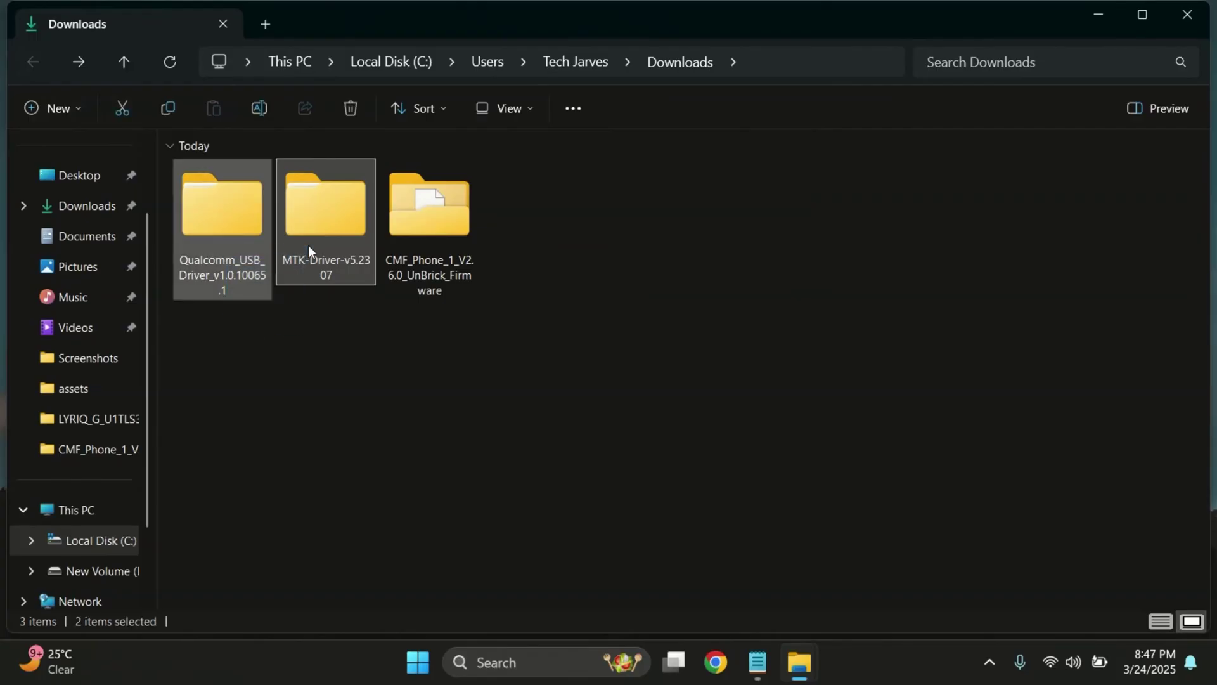
key(Delete)
Open the CMF_Phone_1_V2.6.0_UnBrick_Firmware folder and run NothingFlashTool.exe.
click(227, 284)
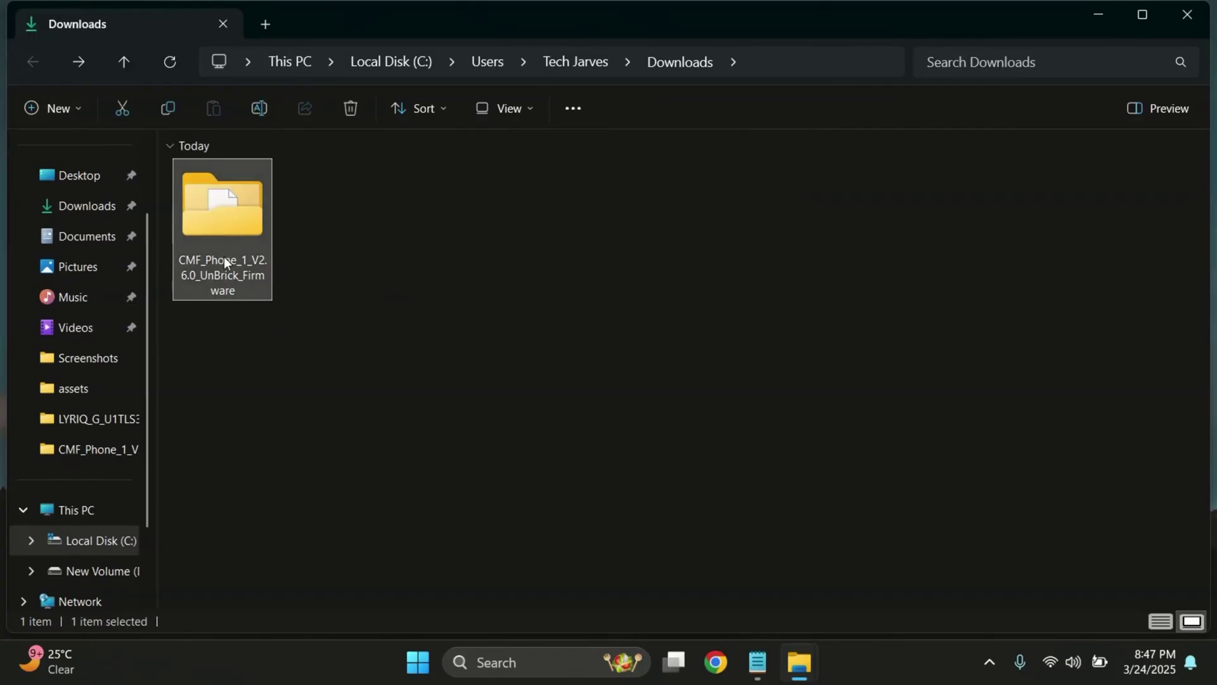
double_click(223, 256)
drag(435, 444, 260, 189)
click(590, 197)
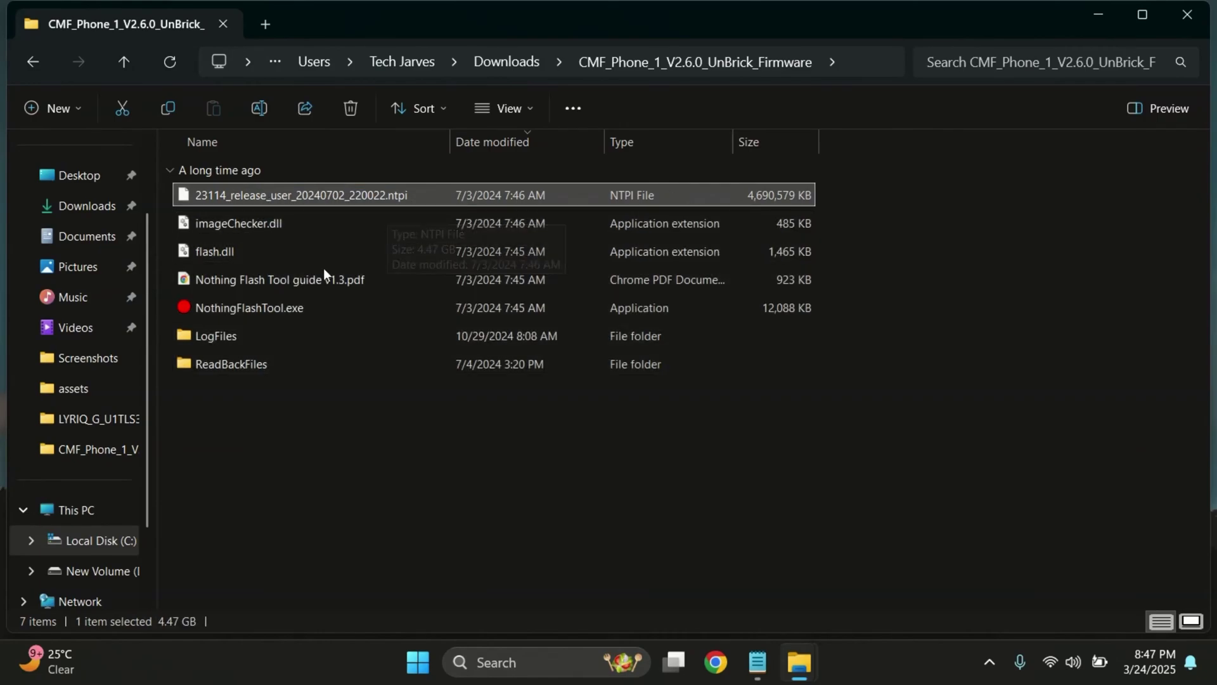
click(306, 311)
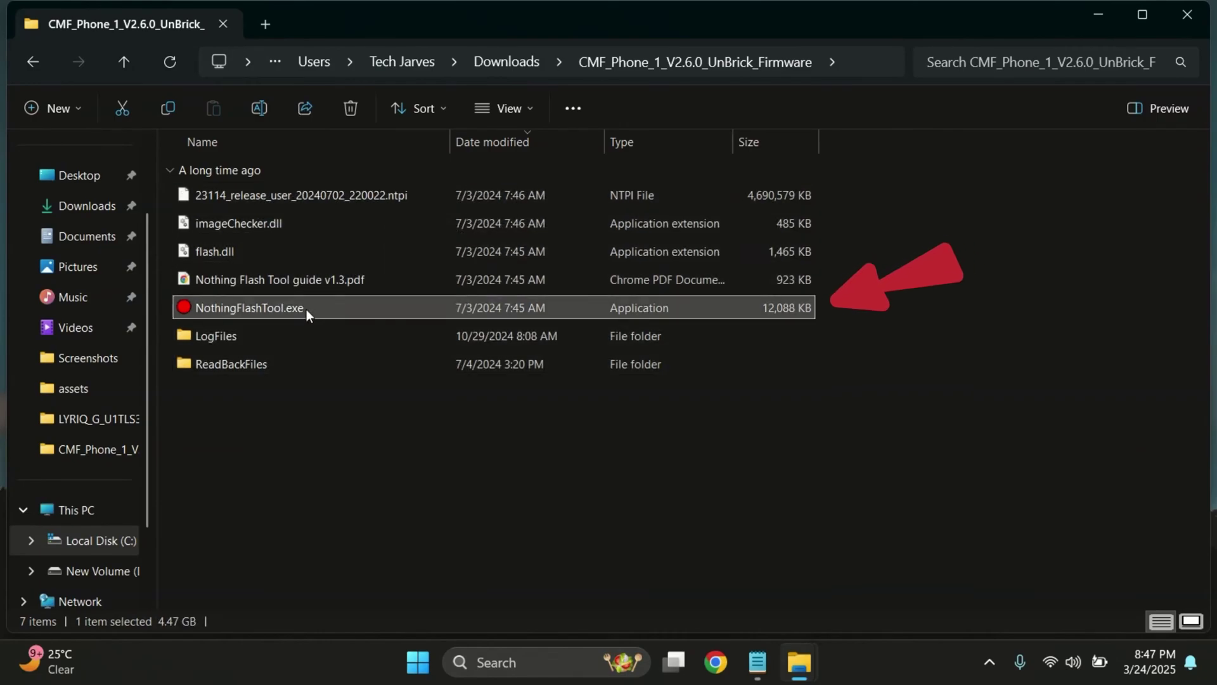
right_click(345, 306)
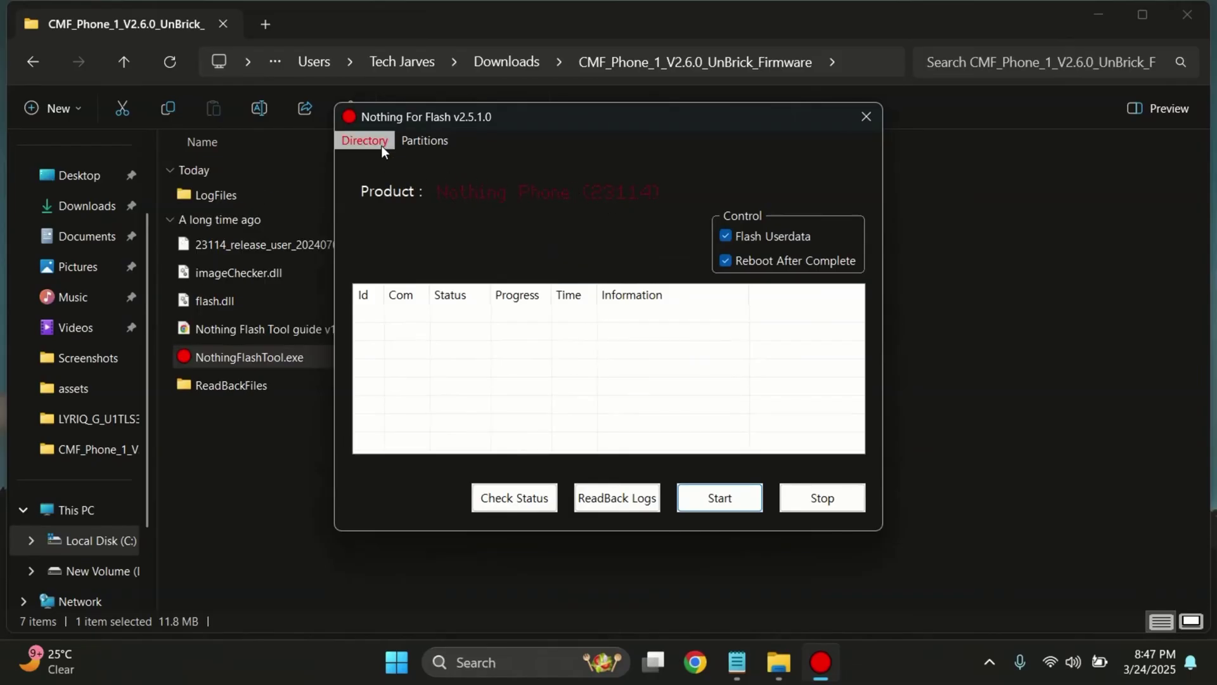
Confirm in Device Manager that the phone shows as MediaTek PreLoader USB VCOM (COM8), then minimize it.
click(1186, 21)
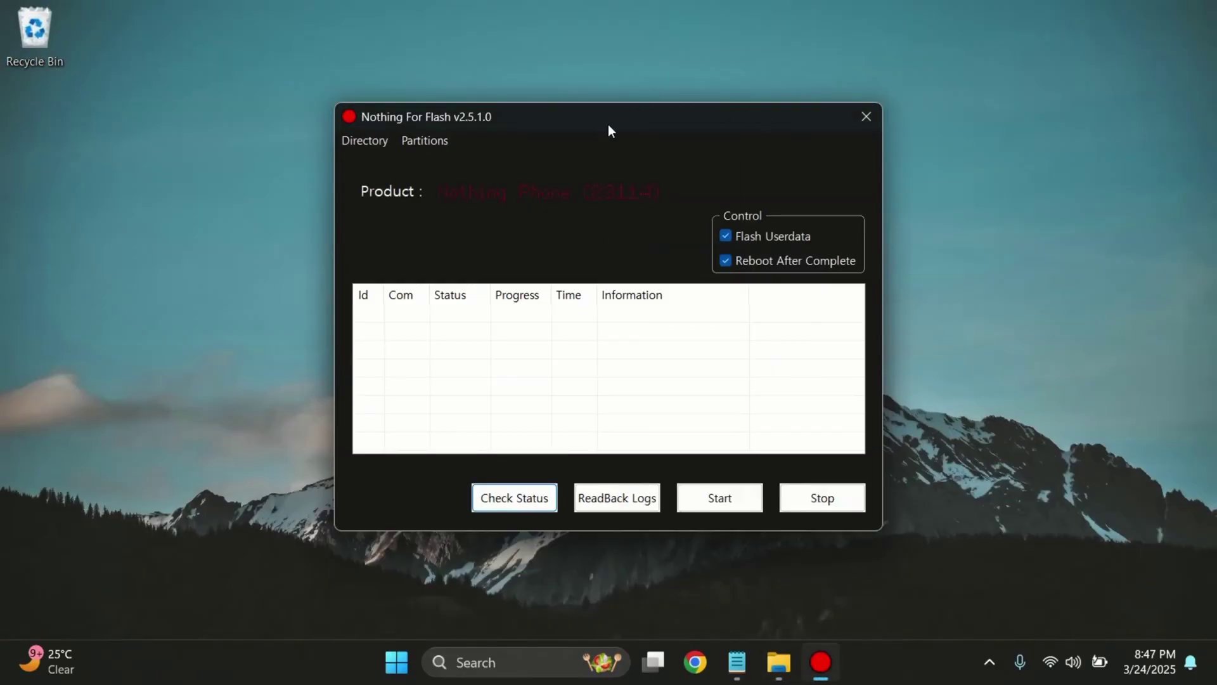
right_click(394, 646)
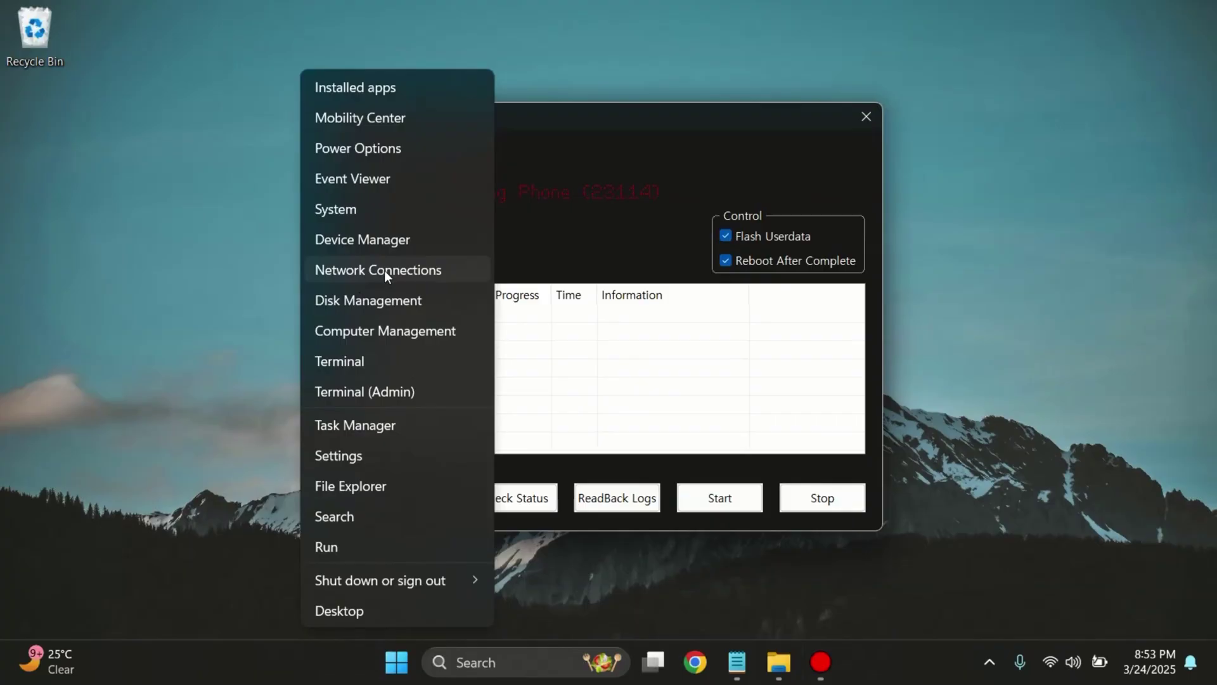
click(372, 240)
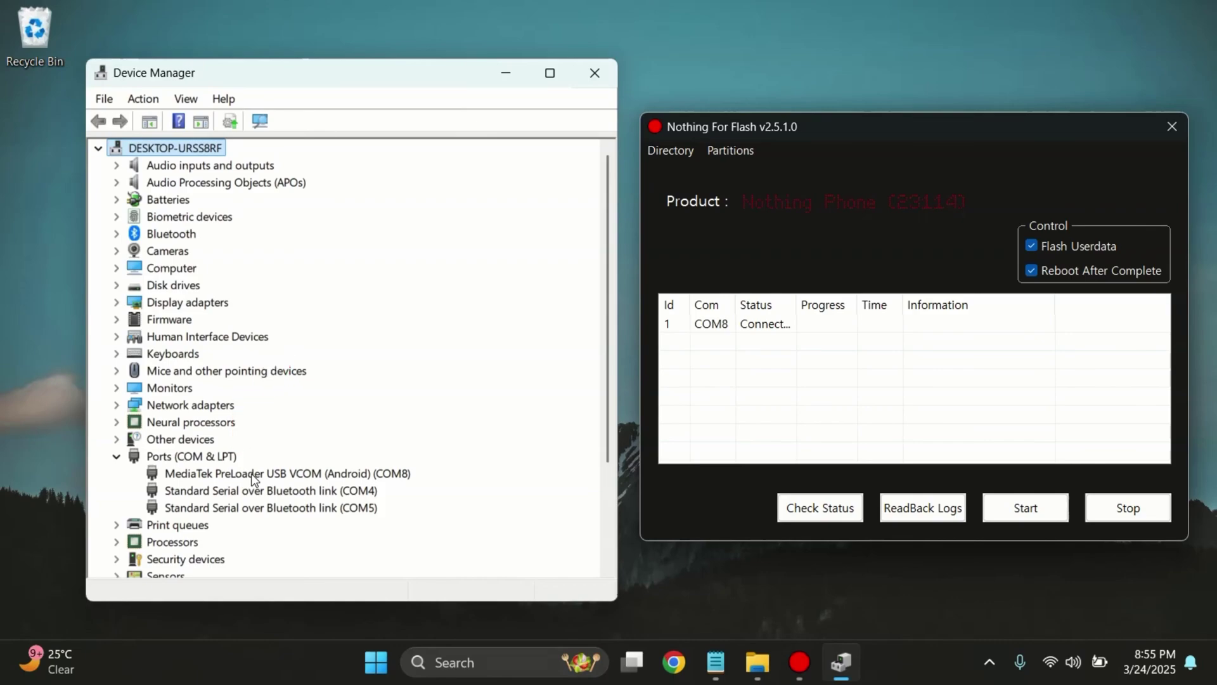
click(254, 477)
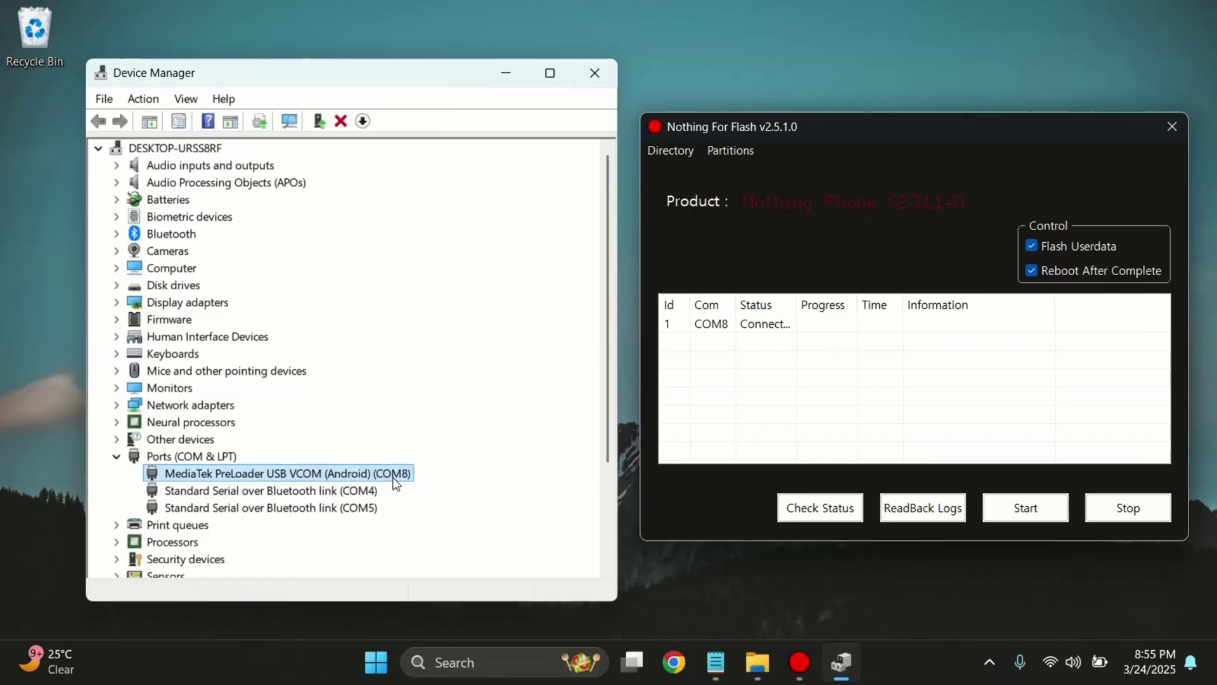
drag(796, 305, 843, 305)
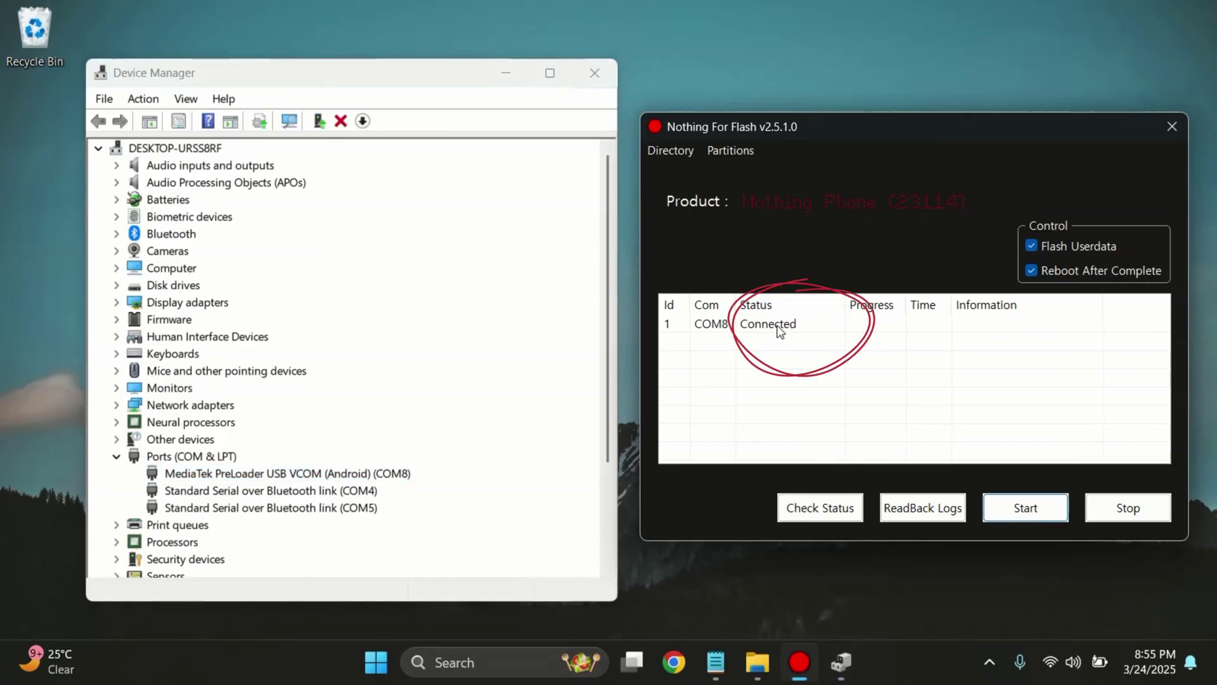
click(509, 79)
drag(881, 124, 596, 105)
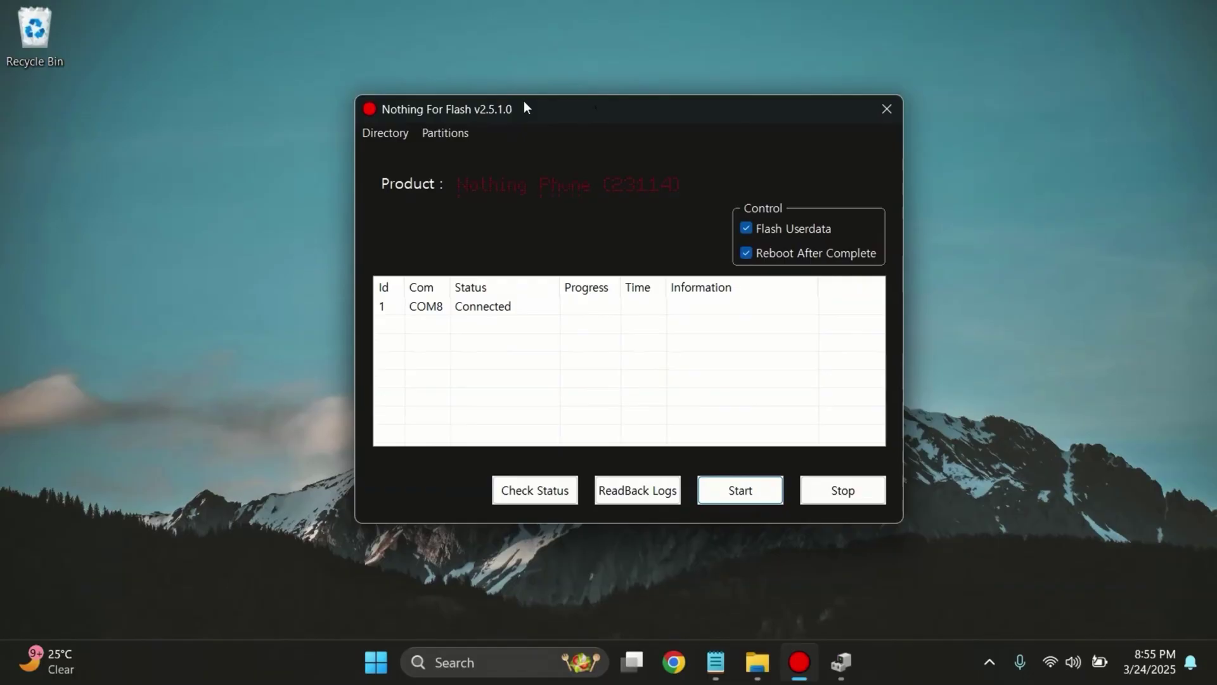
Add the frp partition to the flash and accept the userdata wipe warning.
click(442, 136)
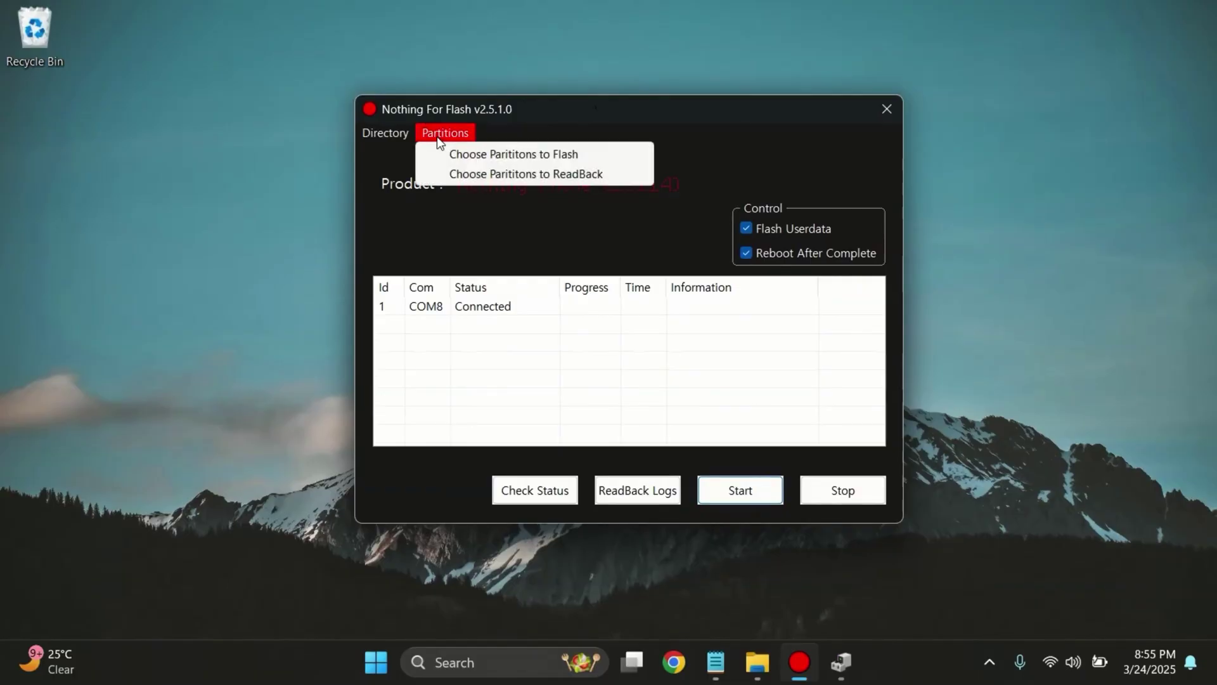
click(502, 156)
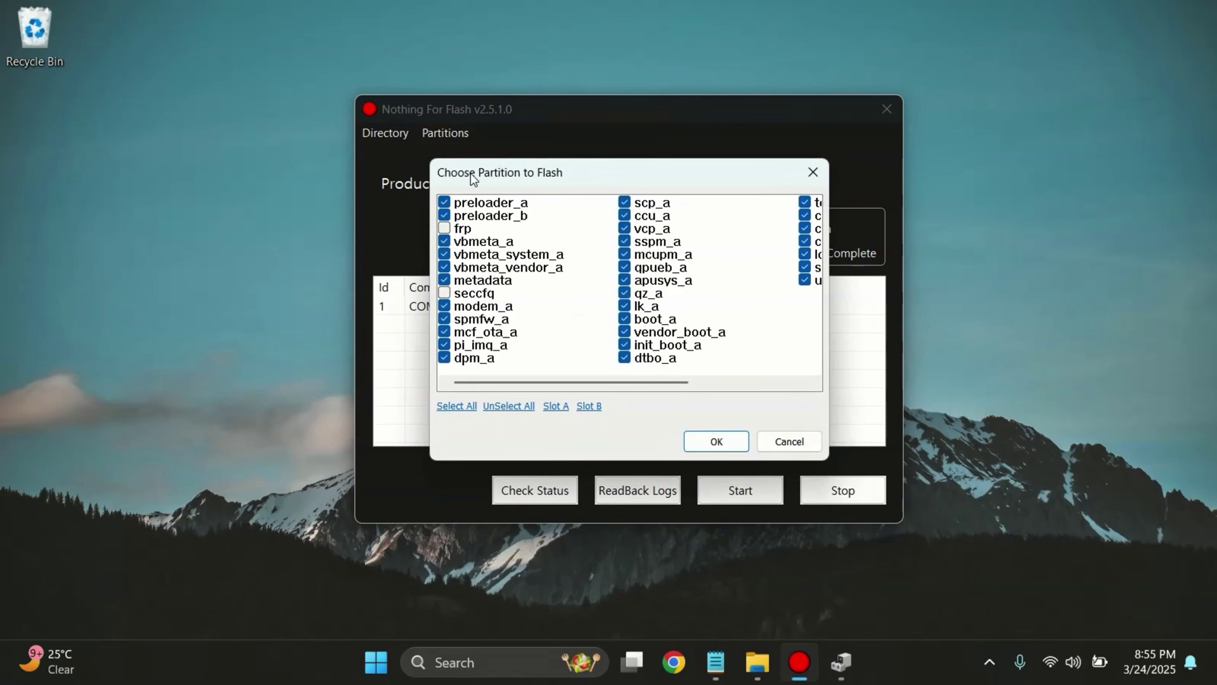
click(444, 228)
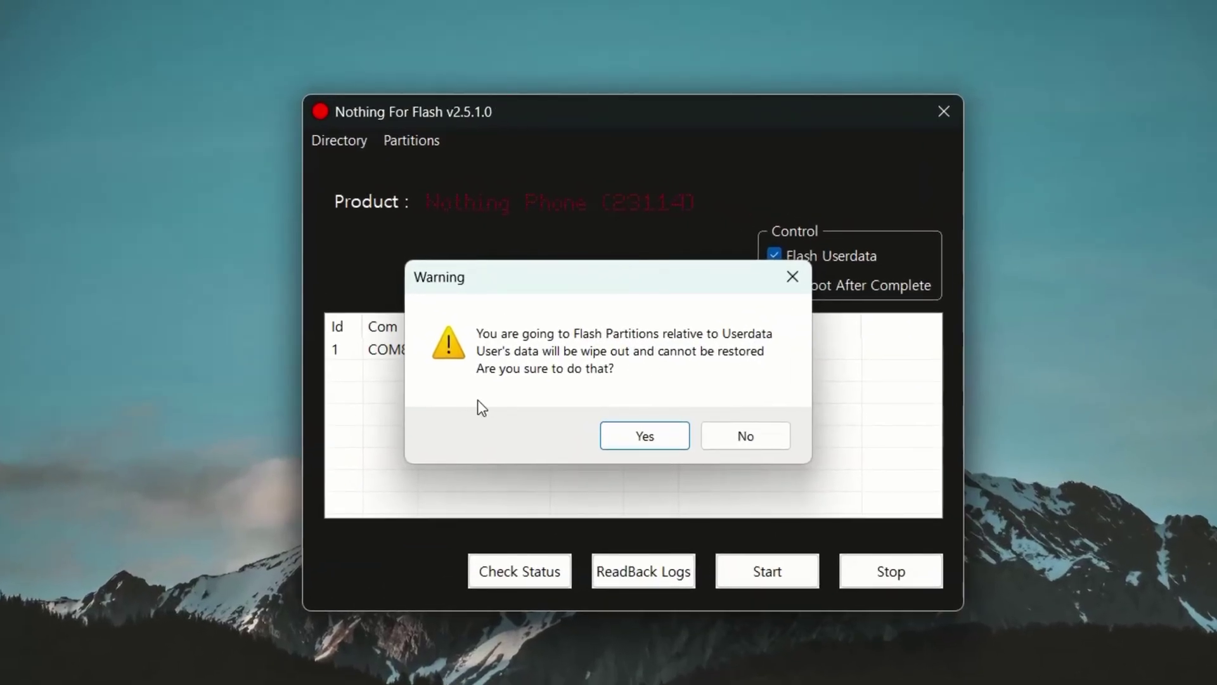
click(634, 441)
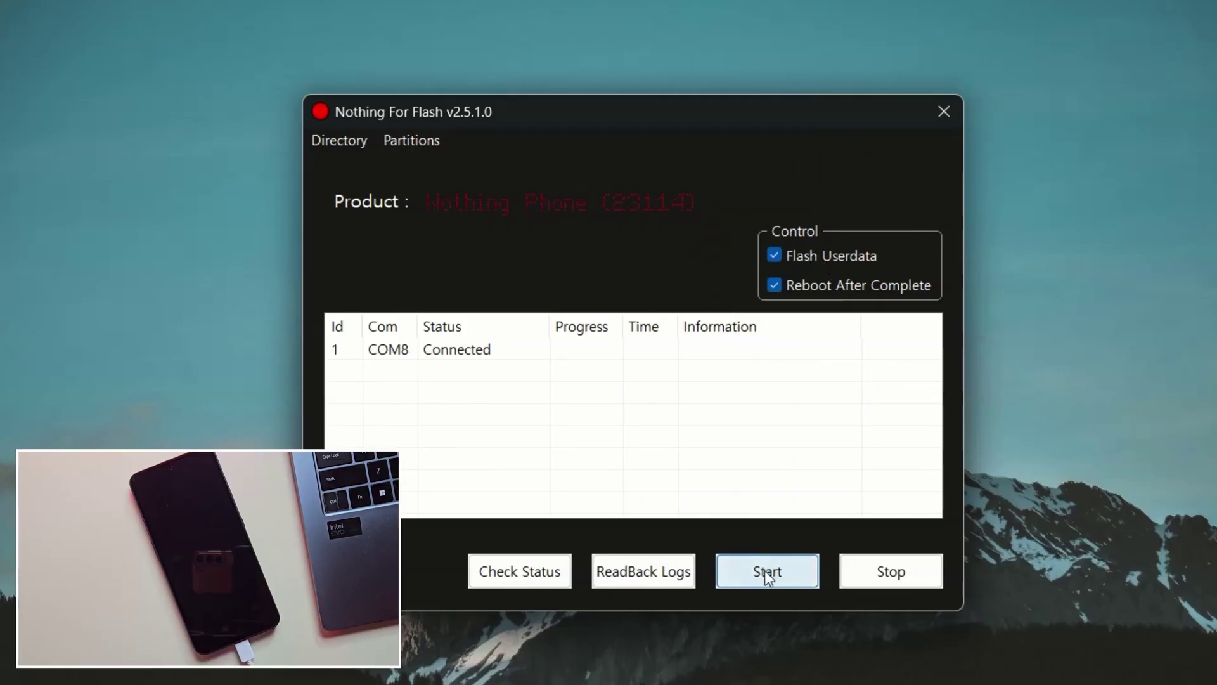
Start flashing the COM8 phone and follow progress until Task Complete and reboot.
click(765, 570)
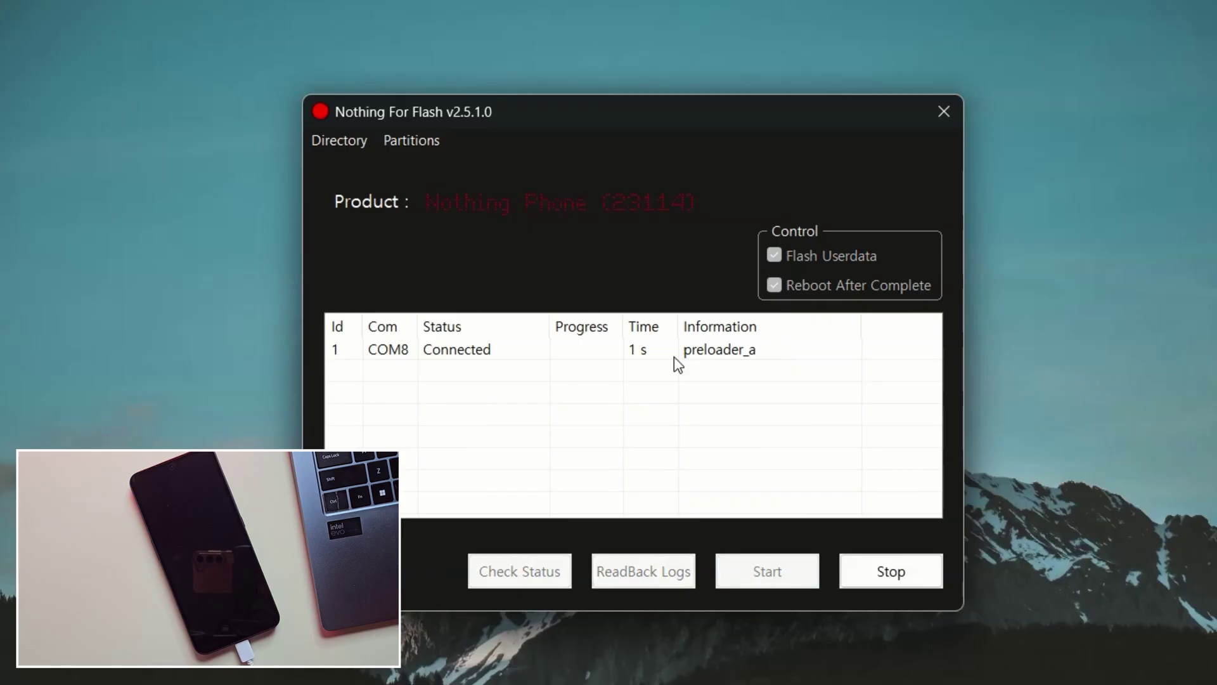
drag(681, 325, 708, 325)
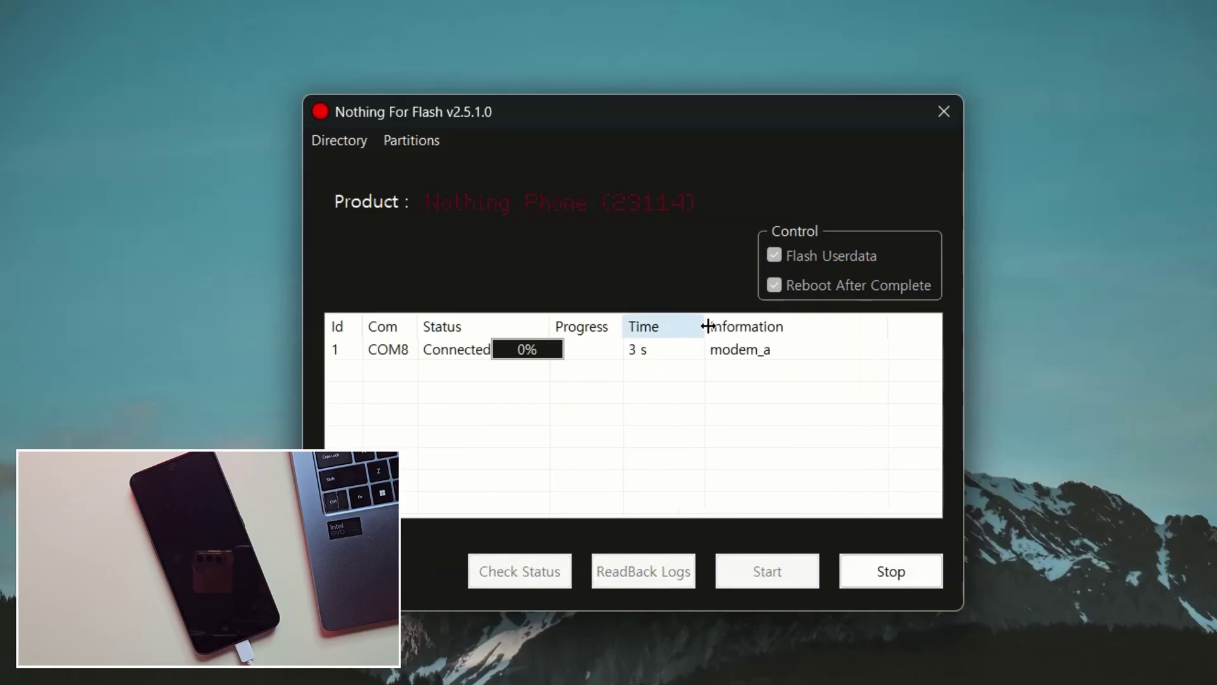
drag(551, 326, 612, 326)
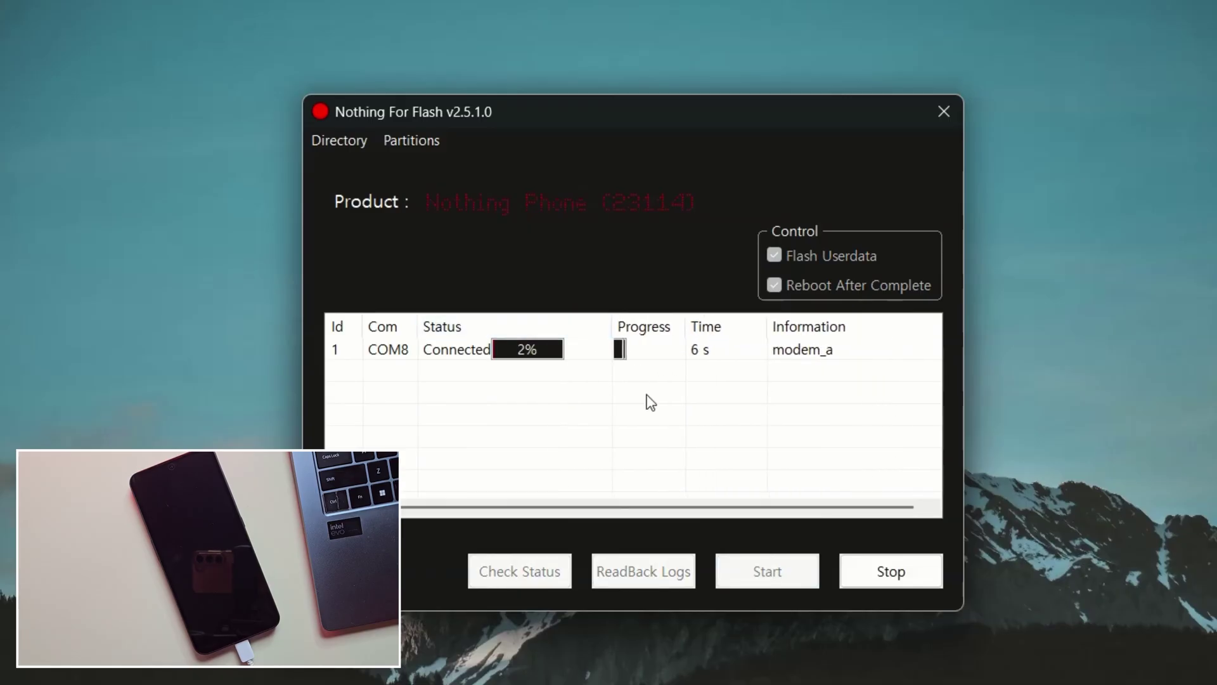
click(710, 353)
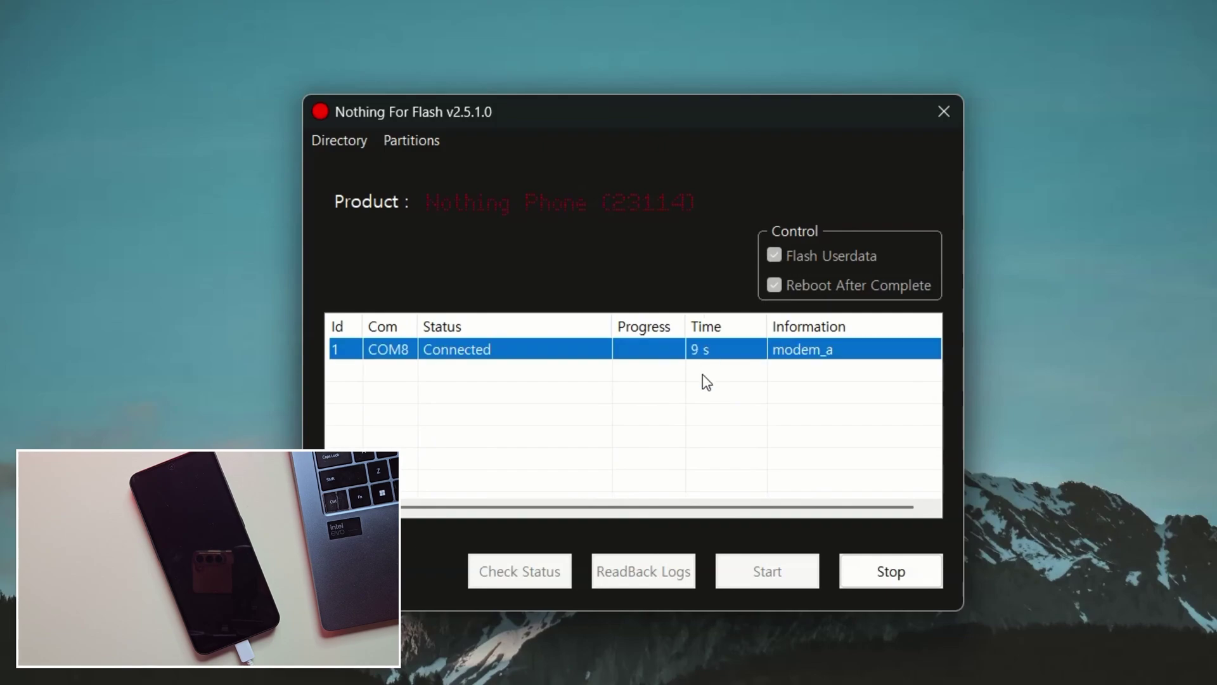
click(705, 379)
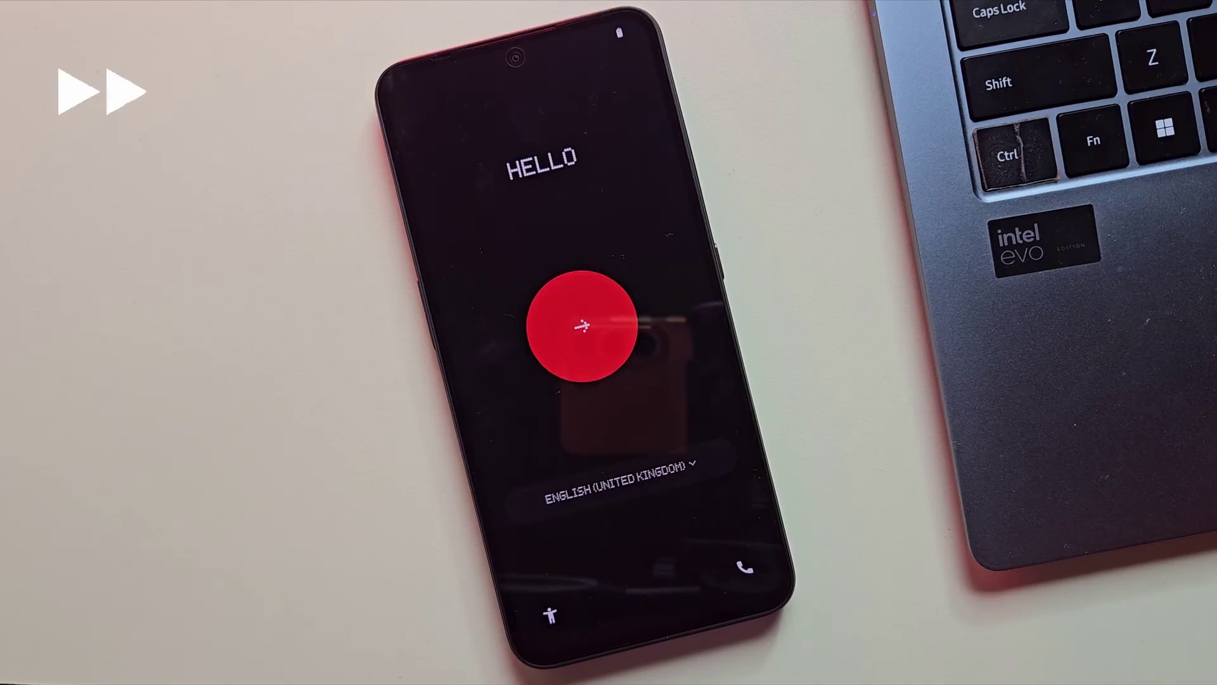
Continue through HELLO, SIM, Google services and experience screens, postpone the 772 MB update, and finish setup.
click(571, 328)
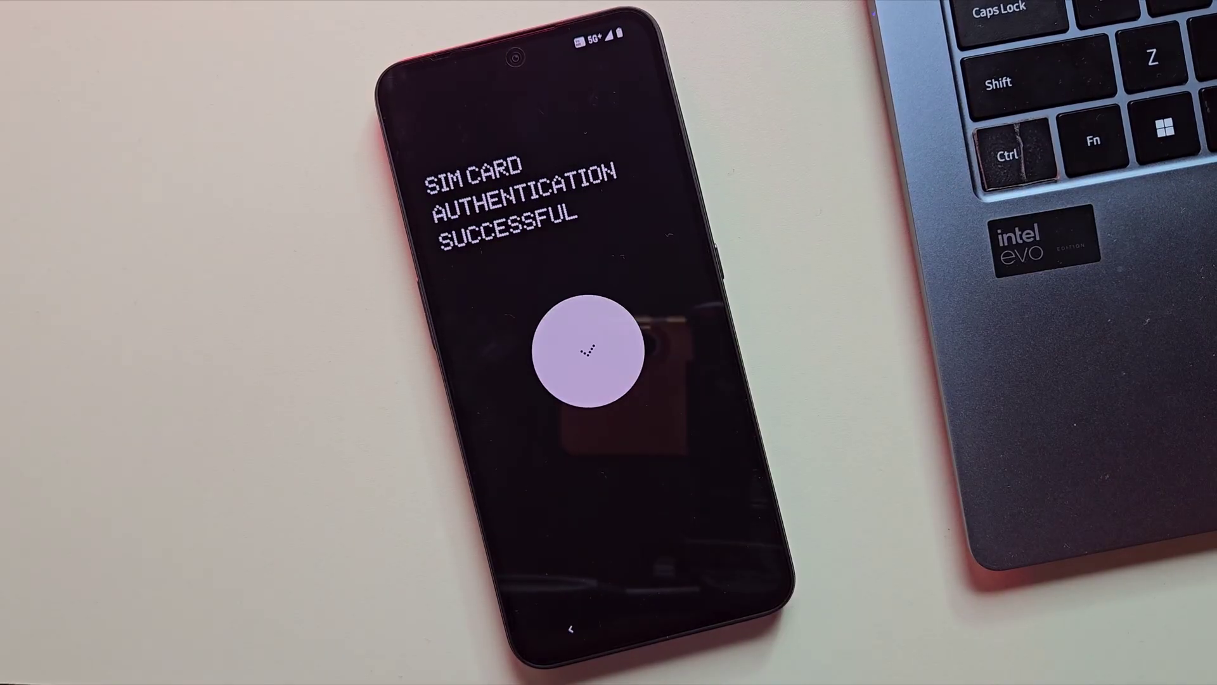
click(754, 570)
click(729, 561)
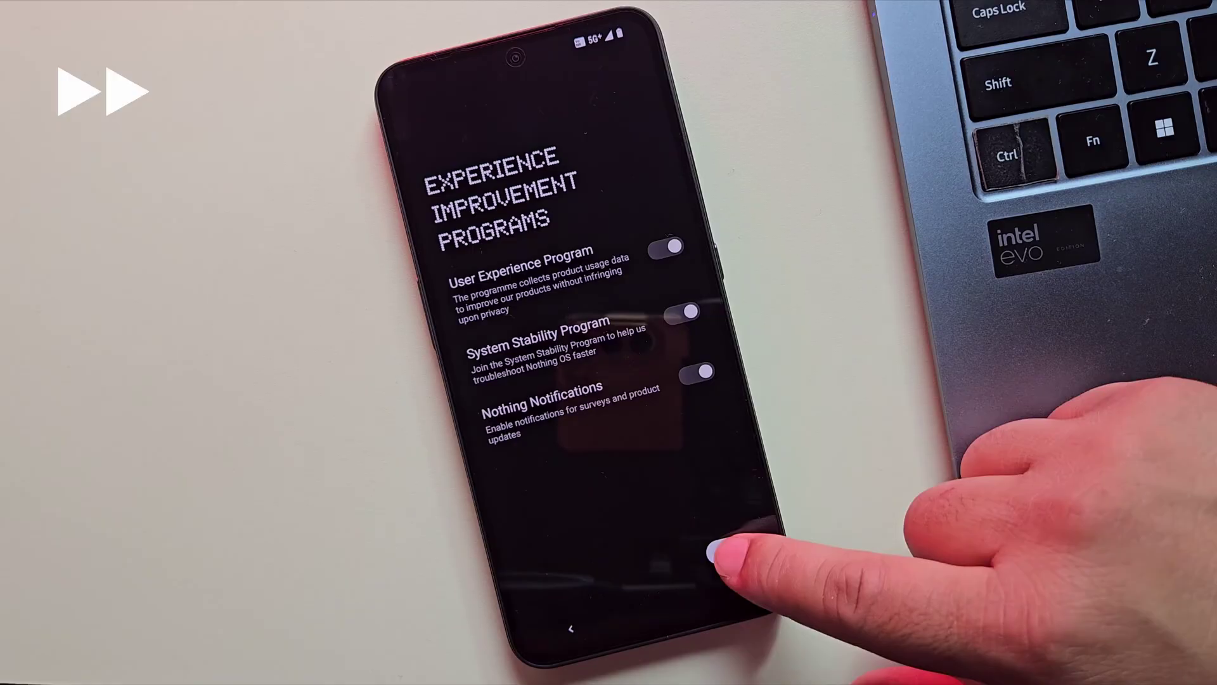
click(748, 558)
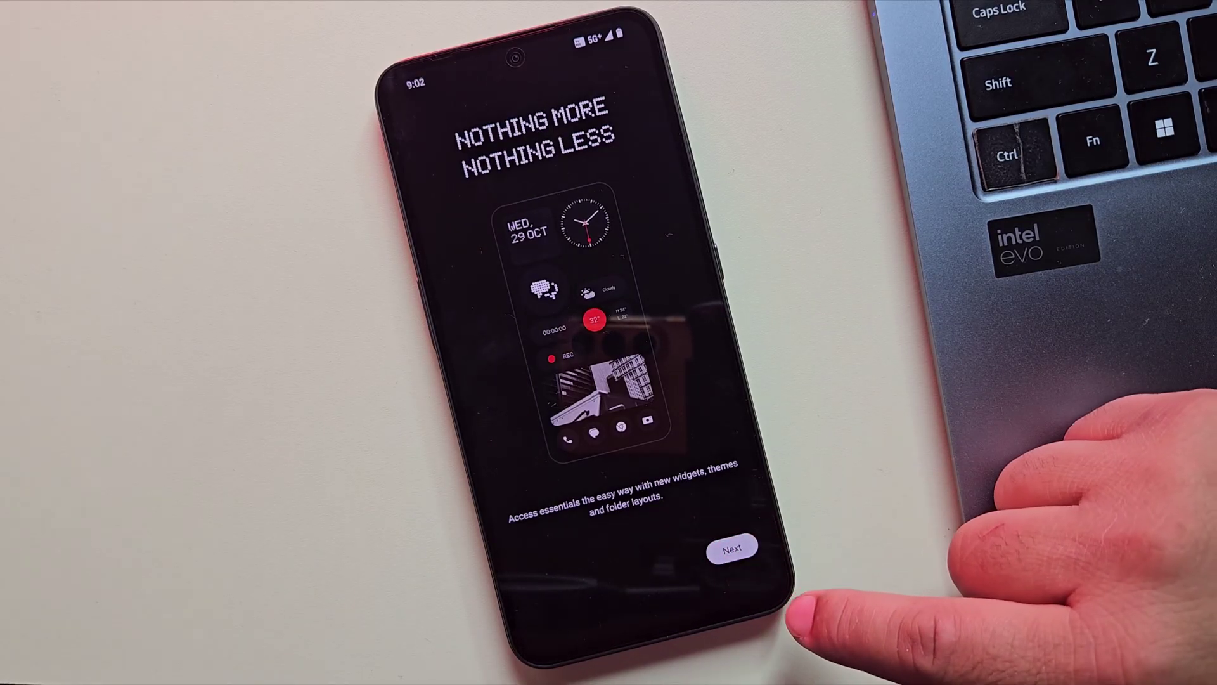
click(732, 548)
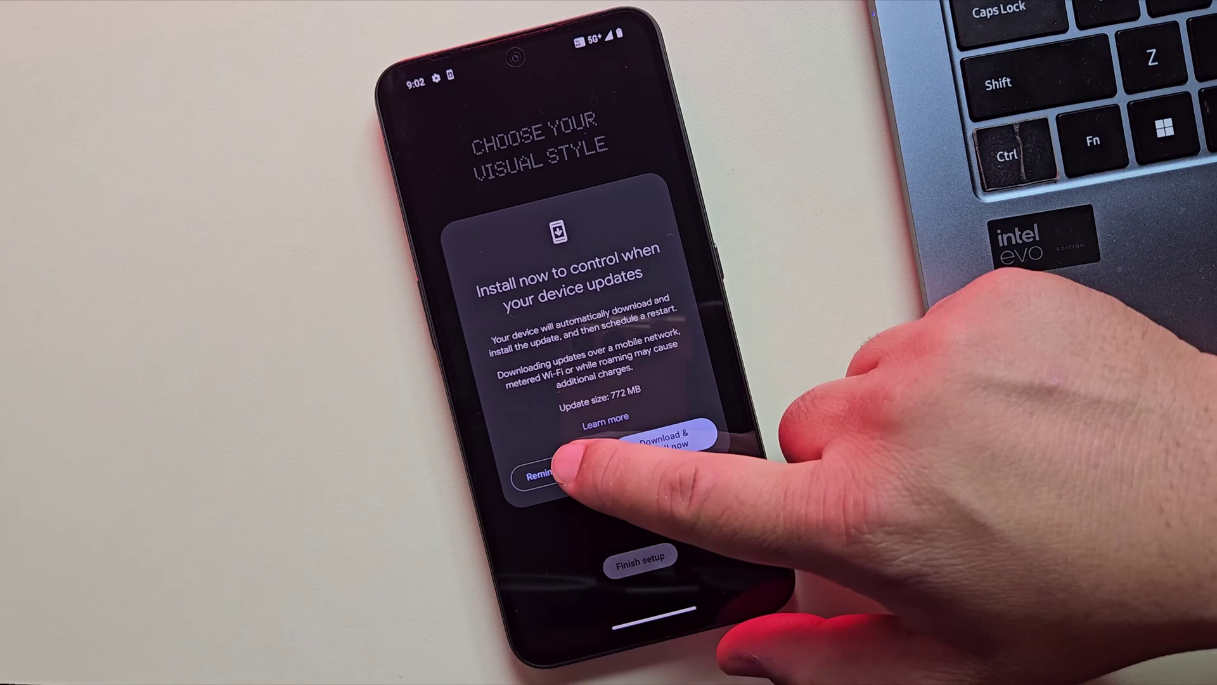
click(561, 470)
click(640, 558)
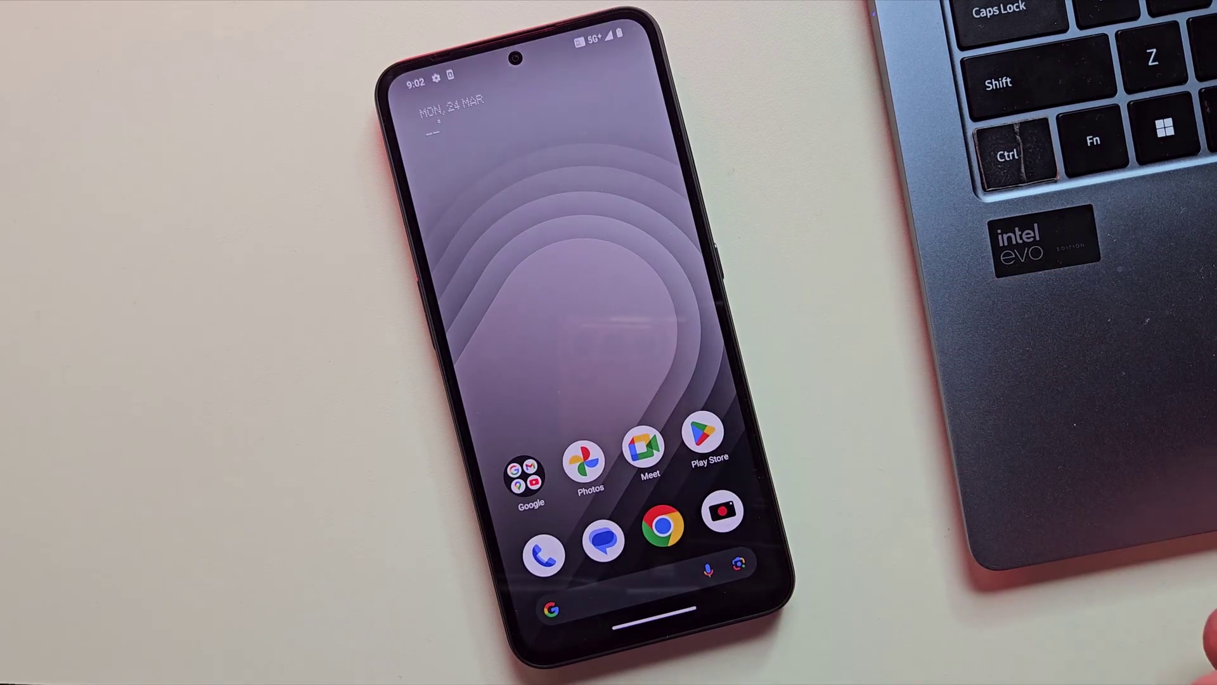
Turn off dark theme from the quick settings panel.
drag(726, 558, 692, 367)
scroll(679, 312, down, 3)
scroll(788, 516, up, 3)
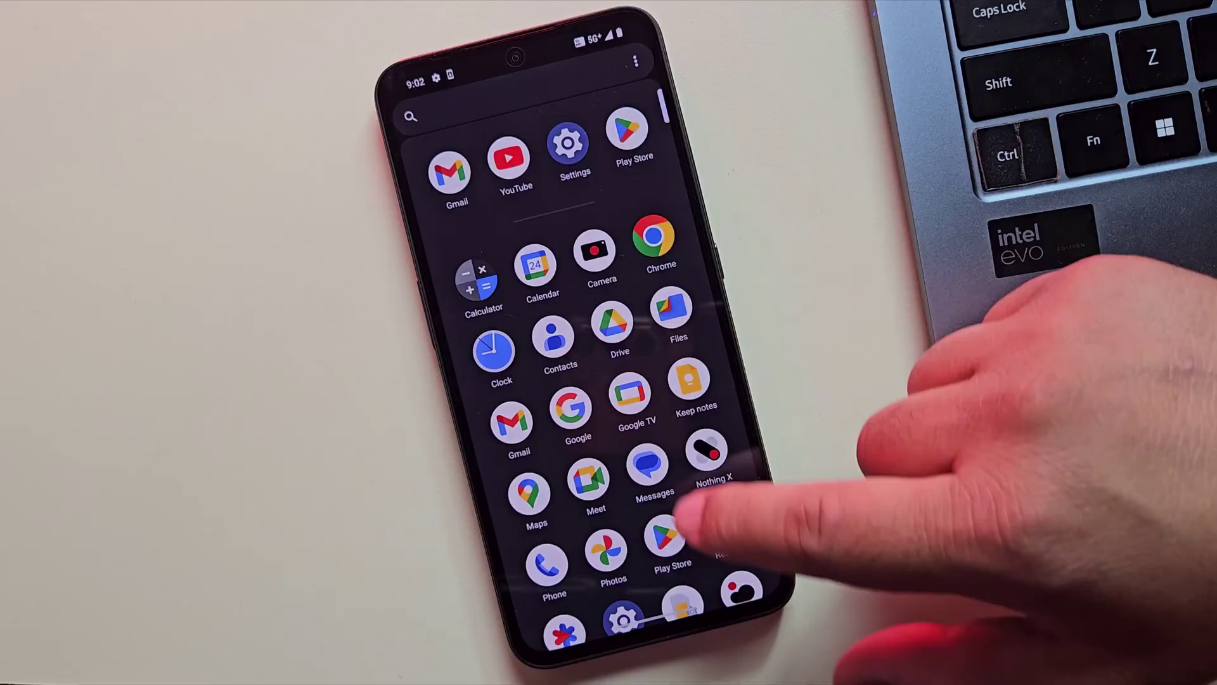
drag(788, 516, 665, 408)
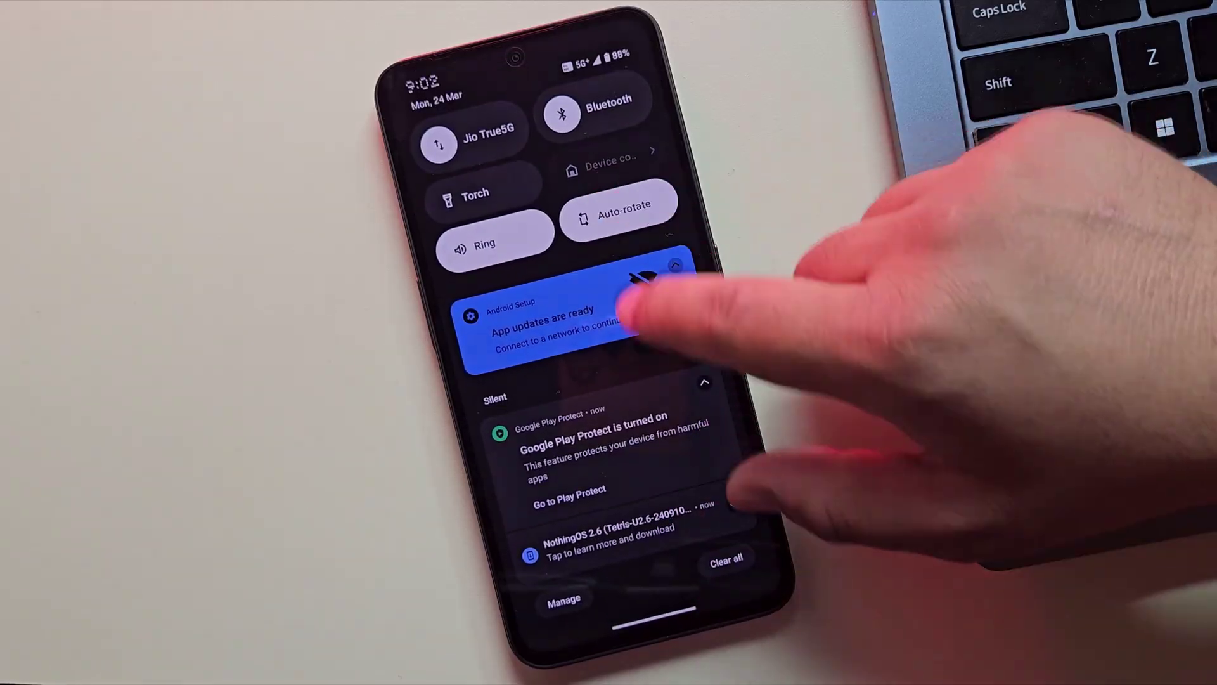
drag(611, 312, 507, 320)
click(543, 393)
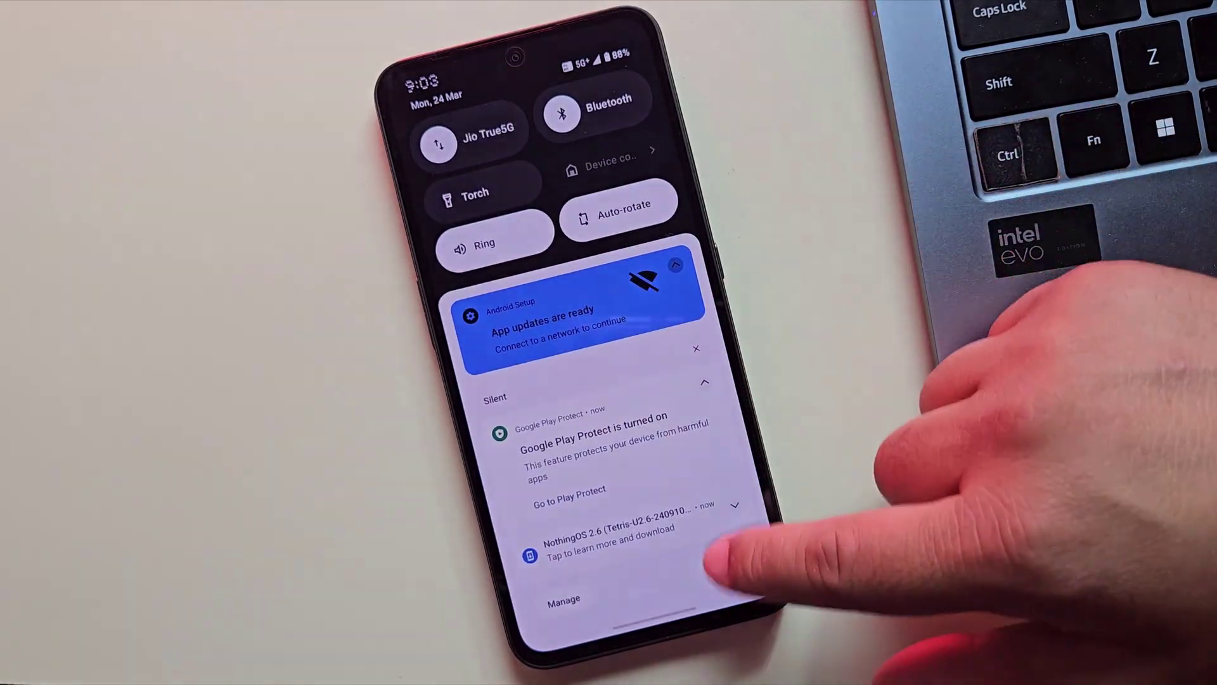
Check Nothing OS 2.6 and Android 14 in About phone, then trigger the Android 14 easter egg.
drag(729, 558, 704, 355)
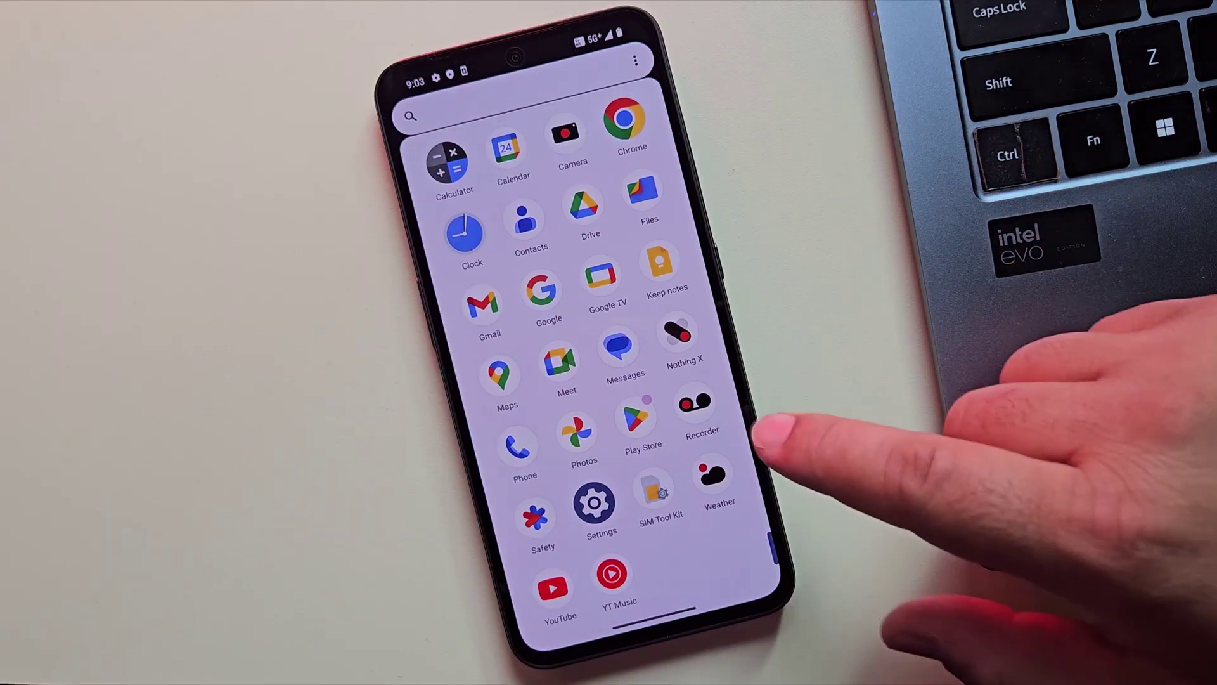
click(594, 504)
drag(685, 557, 710, 405)
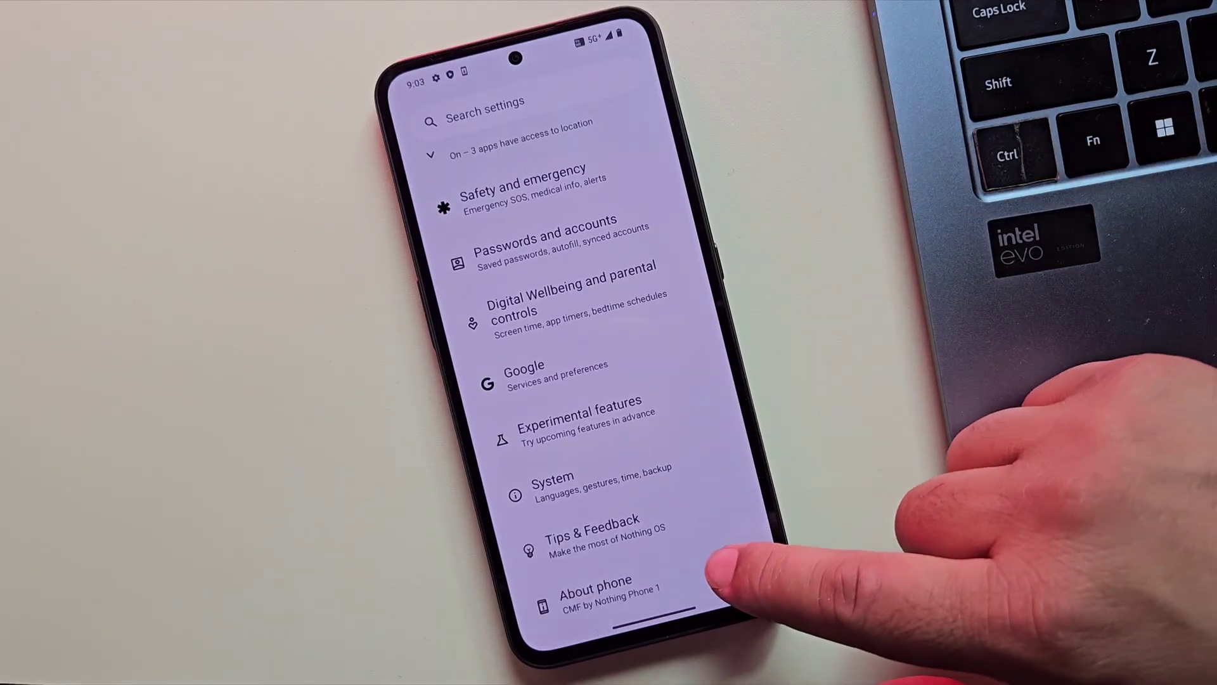
click(754, 646)
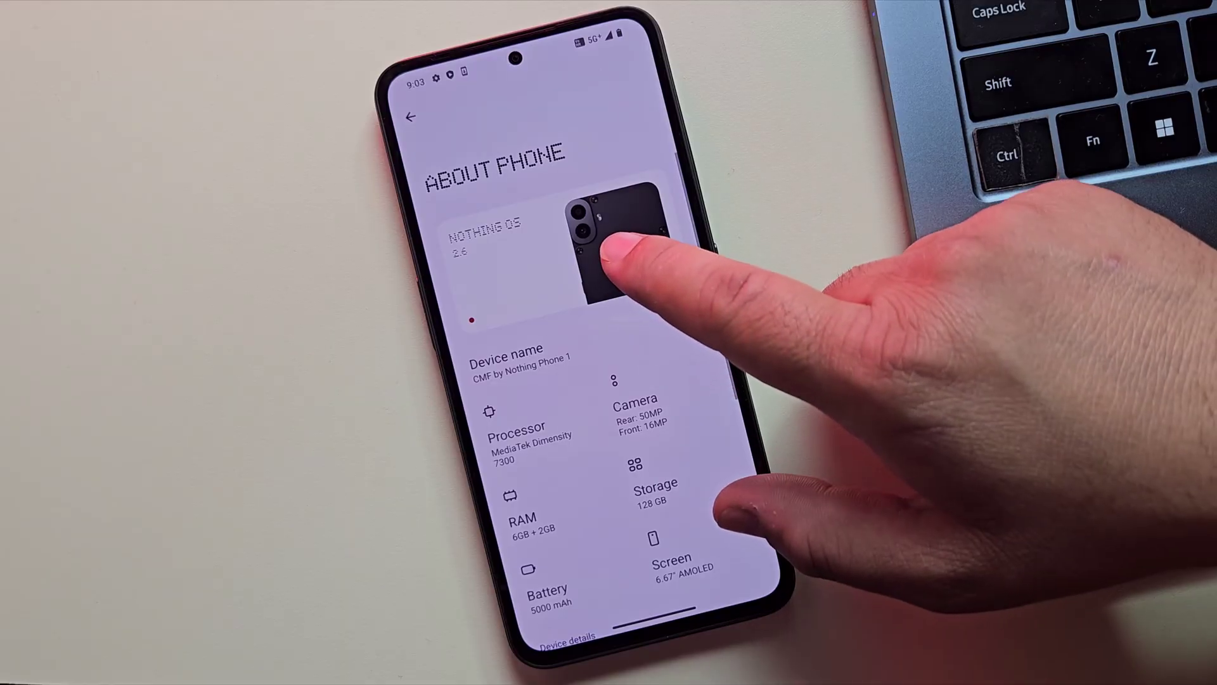
click(605, 261)
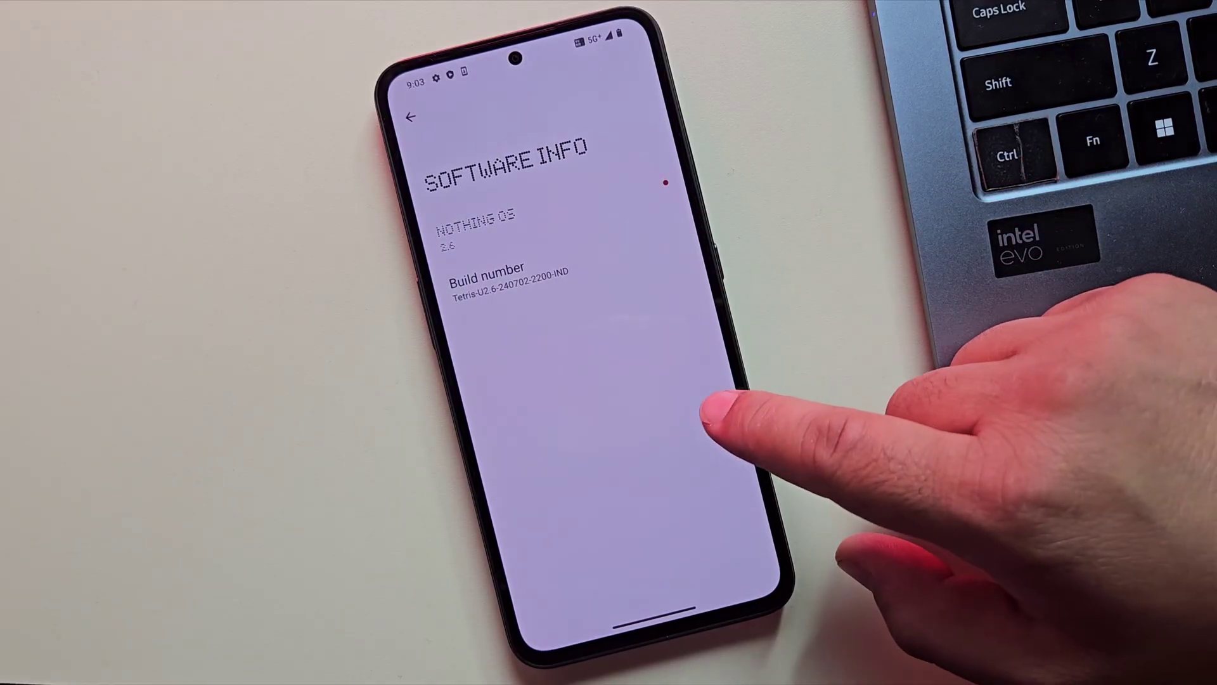
drag(703, 412, 652, 488)
scroll(665, 412, down, 5)
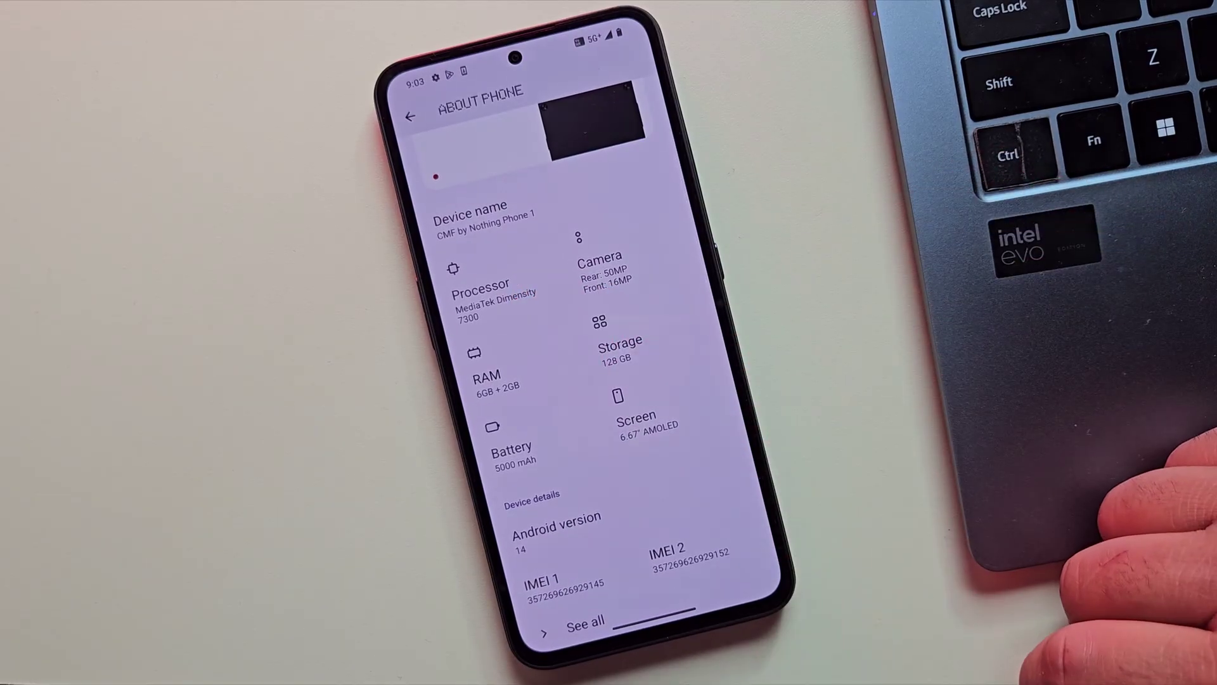
drag(678, 488, 653, 422)
click(653, 425)
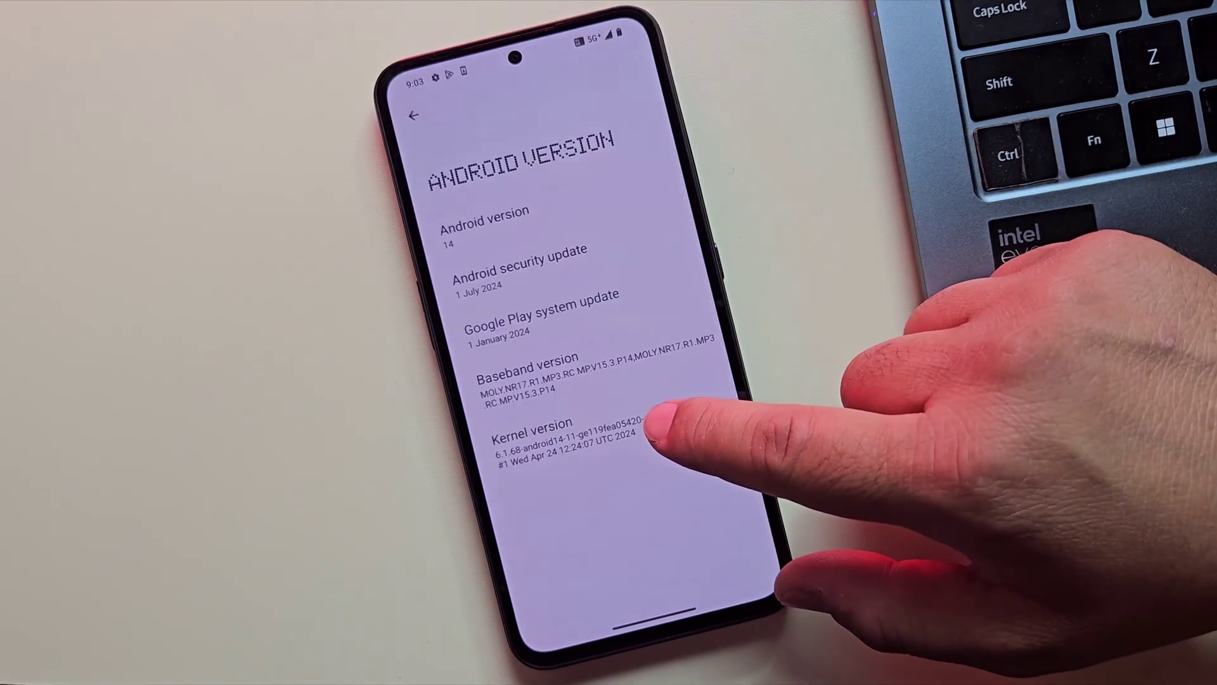
click(611, 187)
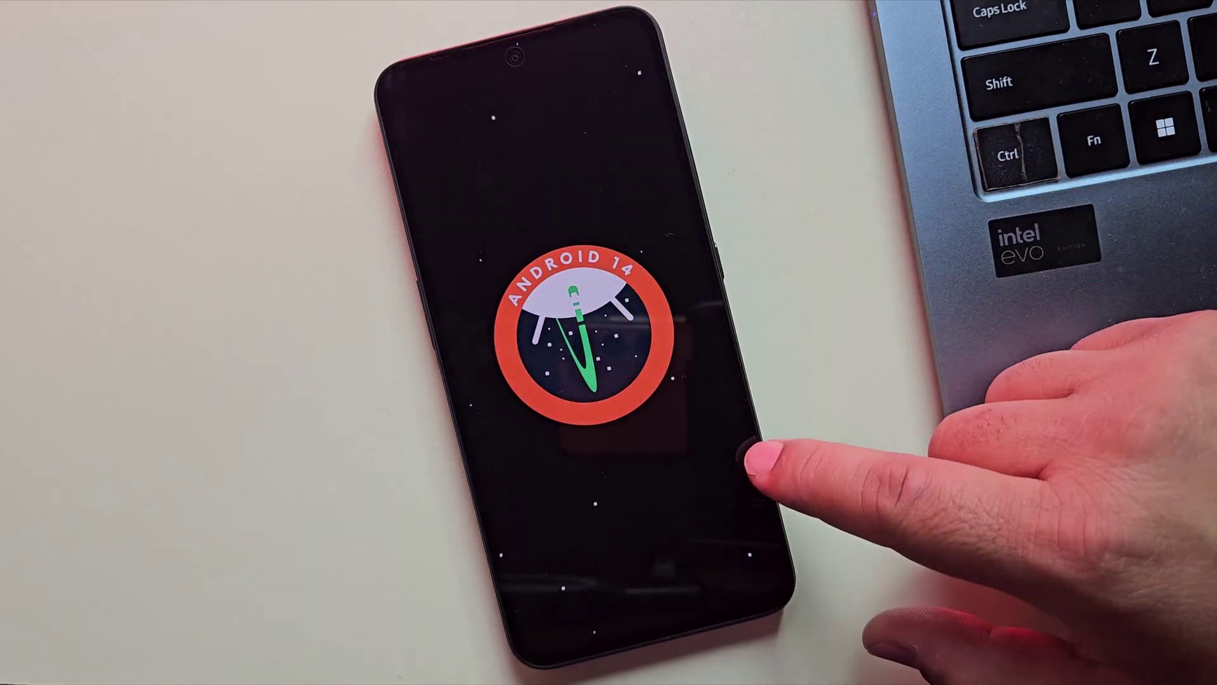
click(624, 182)
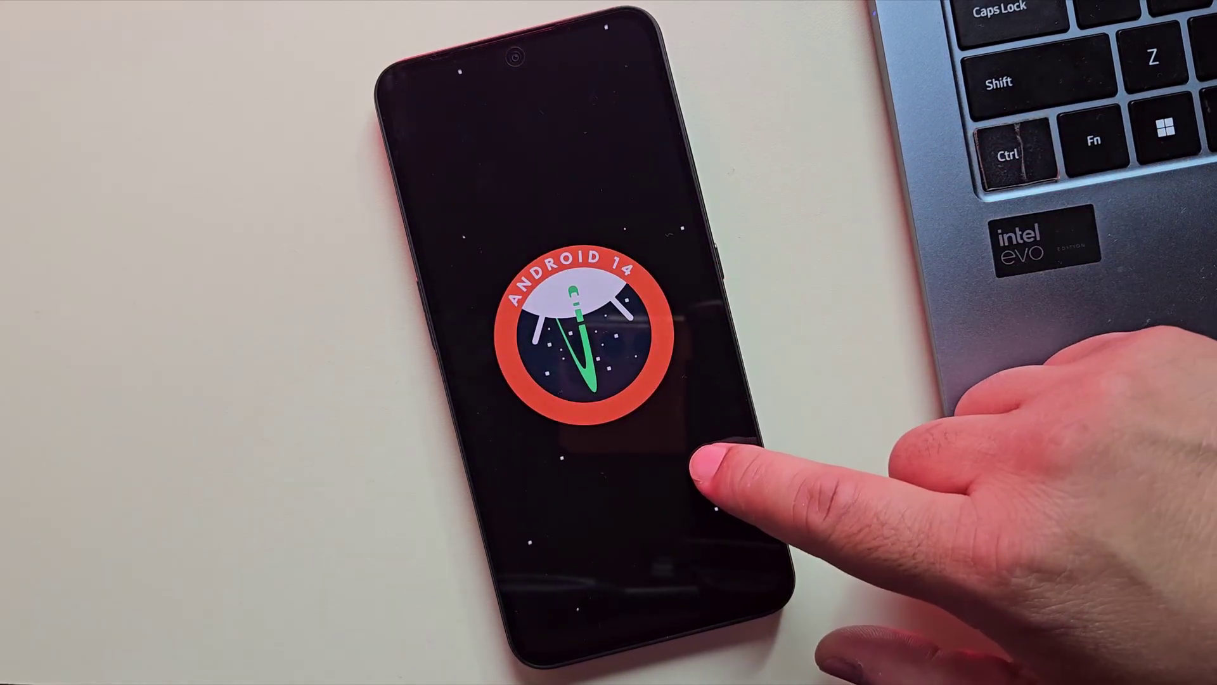